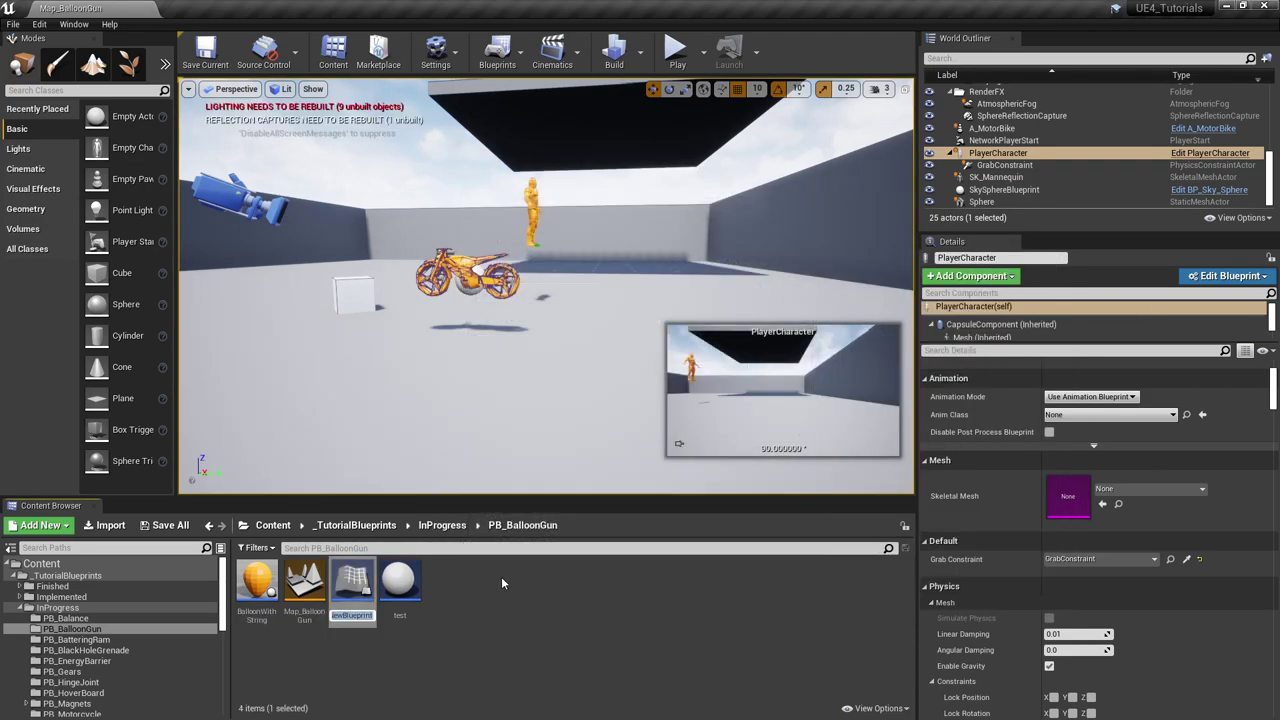
Name the new blueprint Balloon1 and open it in its own editor tab docked beside the level tab.
text(Balloo)
key(BackSpace)
key(BackSpace)
key(BackSpace)
text(loon1)
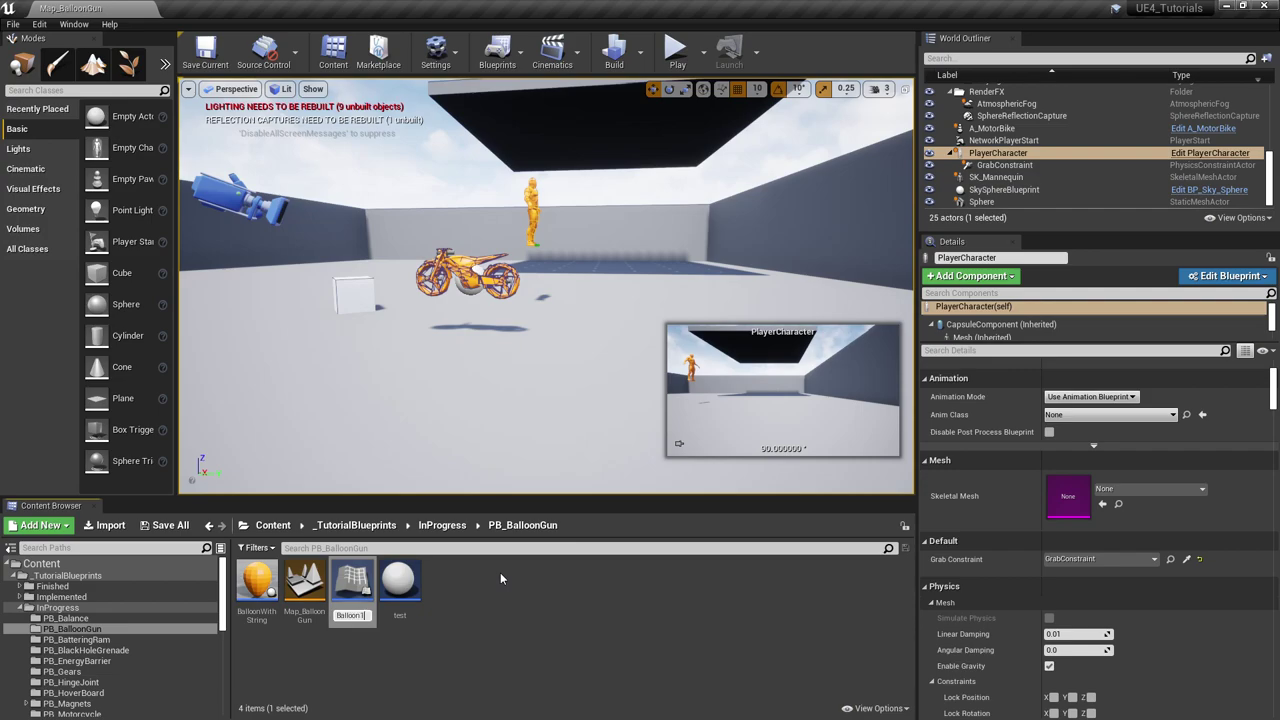
key(Return)
double_click(256, 585)
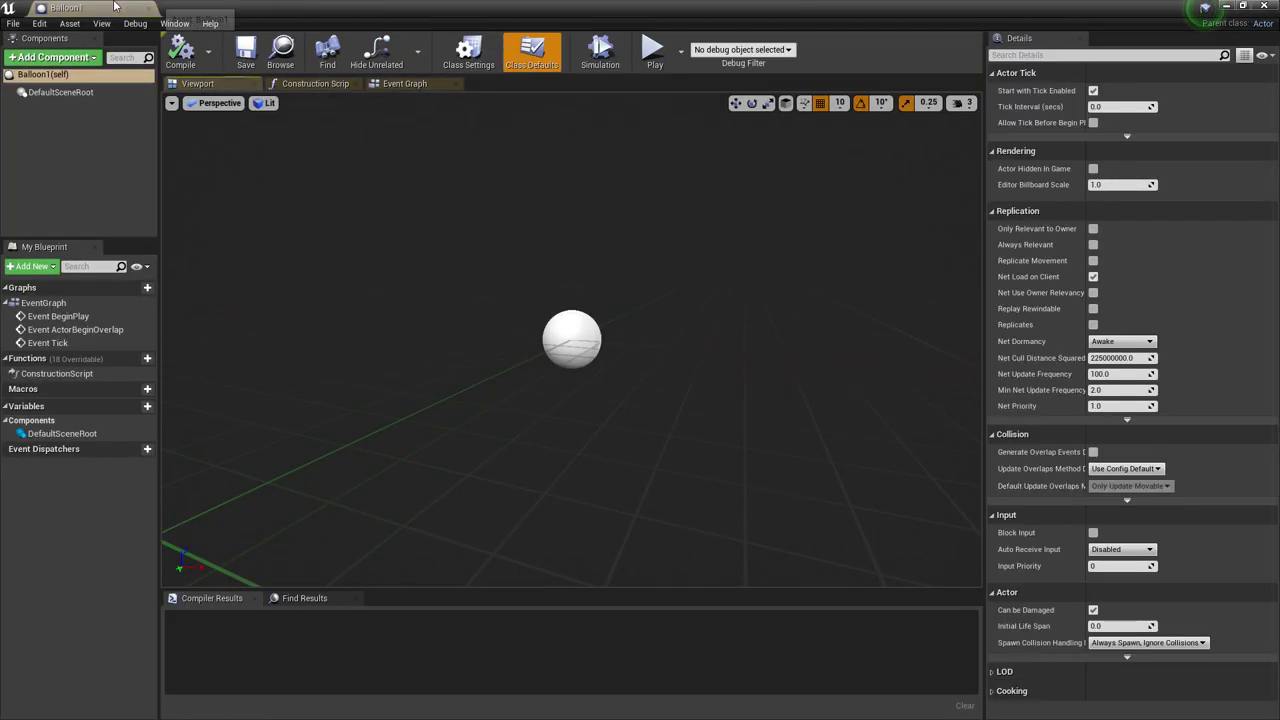
drag(115, 6, 188, 7)
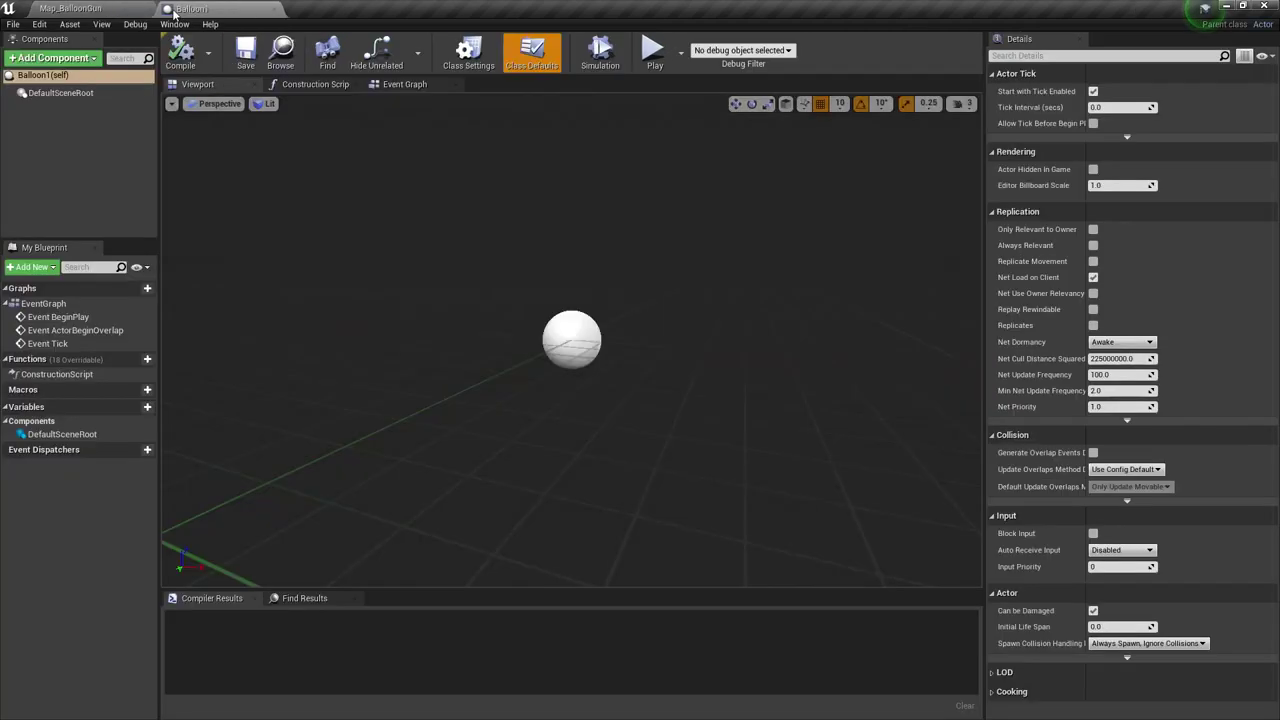
click(75, 60)
text(static)
key(Return)
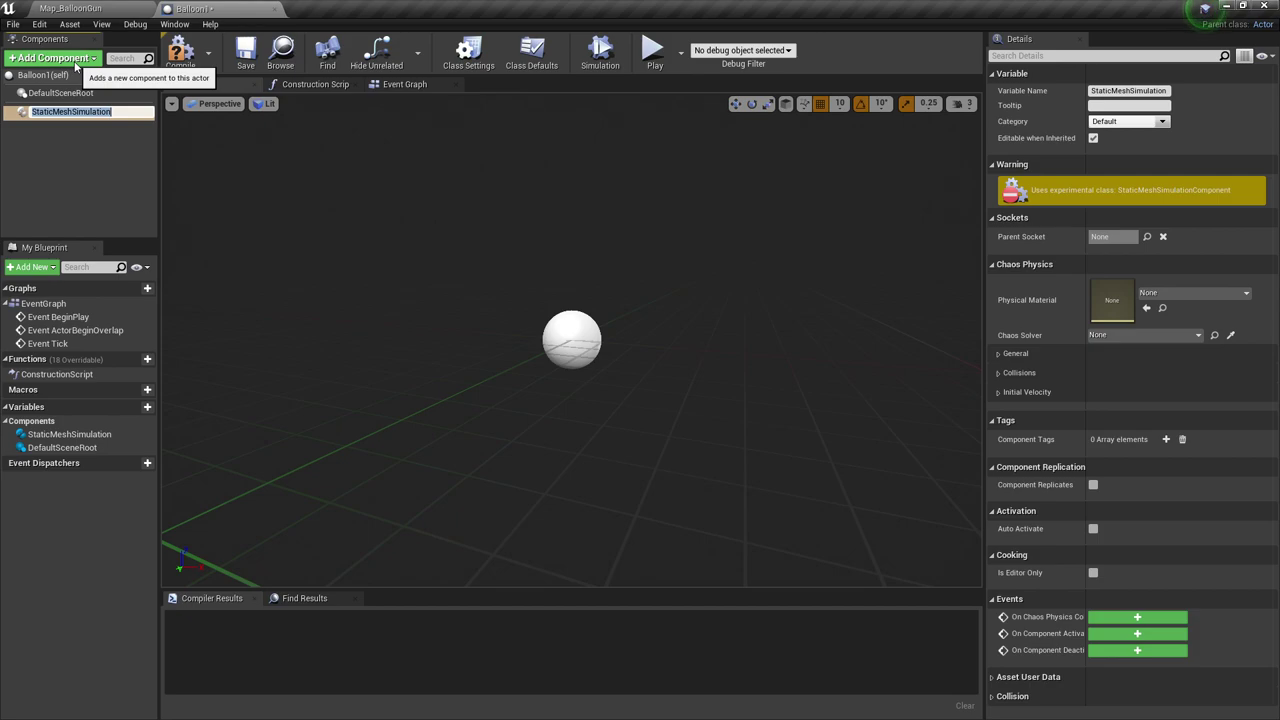
click(74, 113)
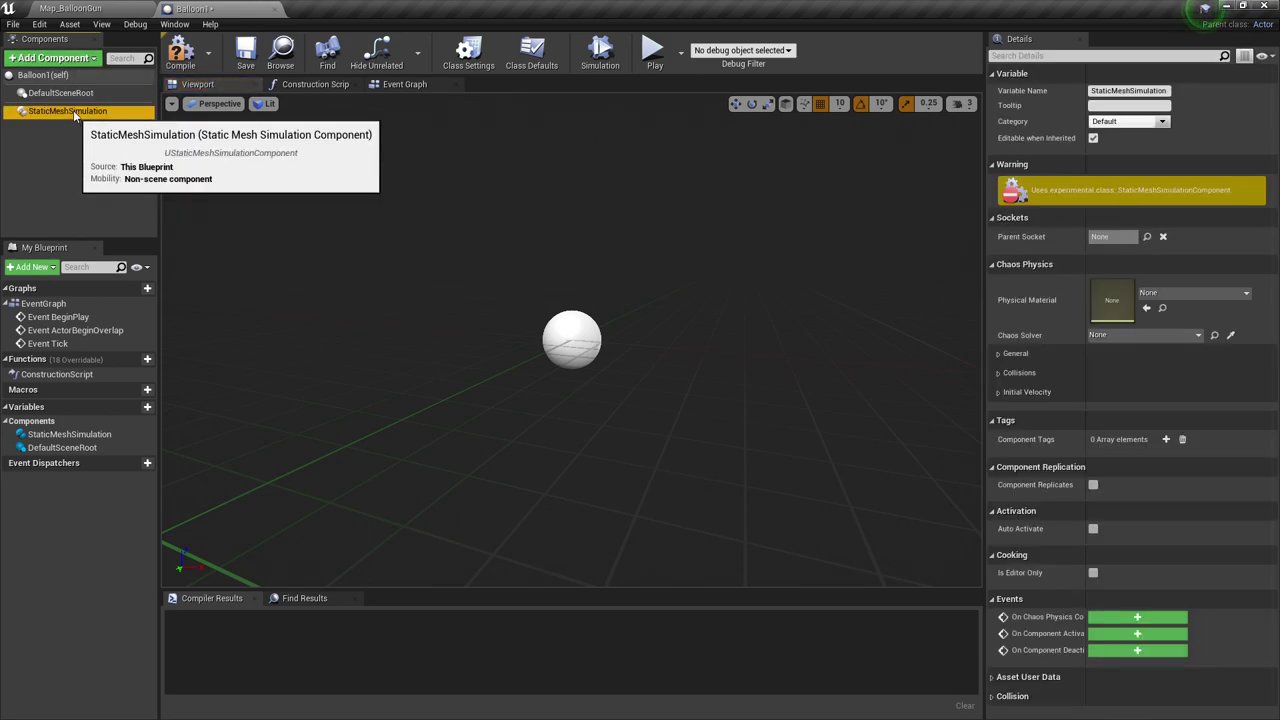
key(Delete)
Add a Static Mesh component to the Balloon1 blueprint.
click(70, 60)
text(static)
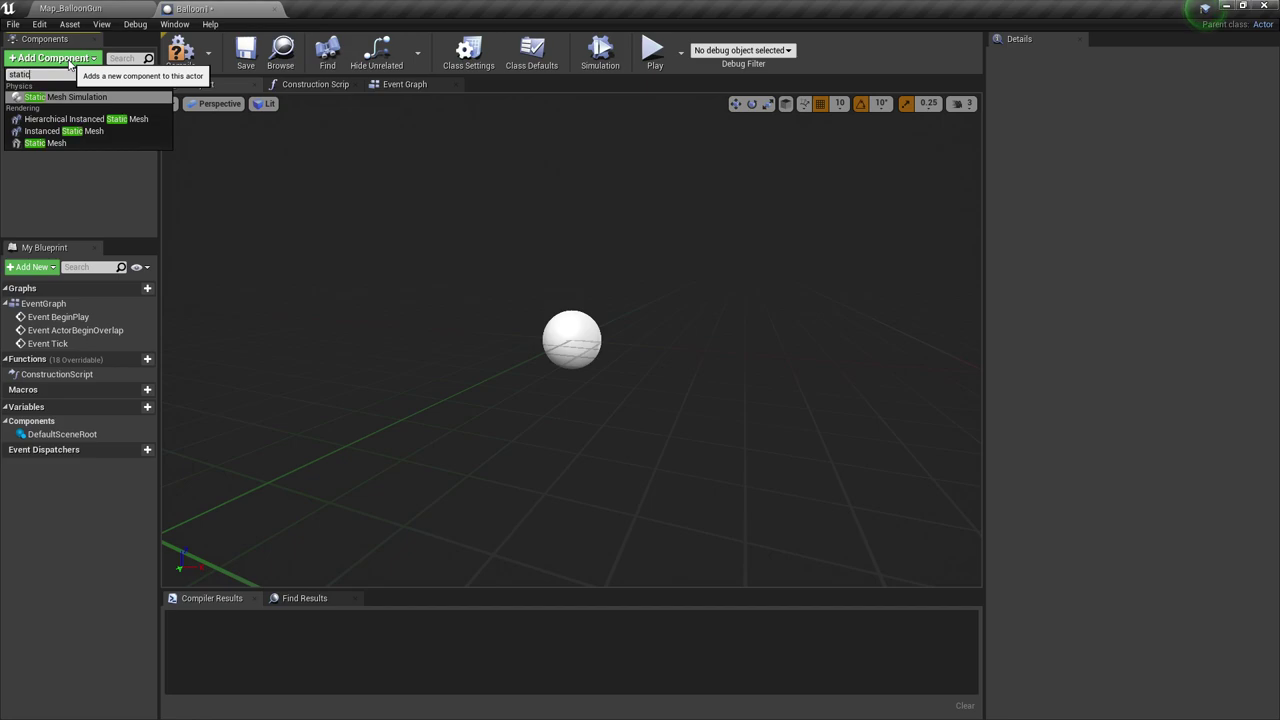
key(Down)
key(Down)
key(Down)
key(Down)
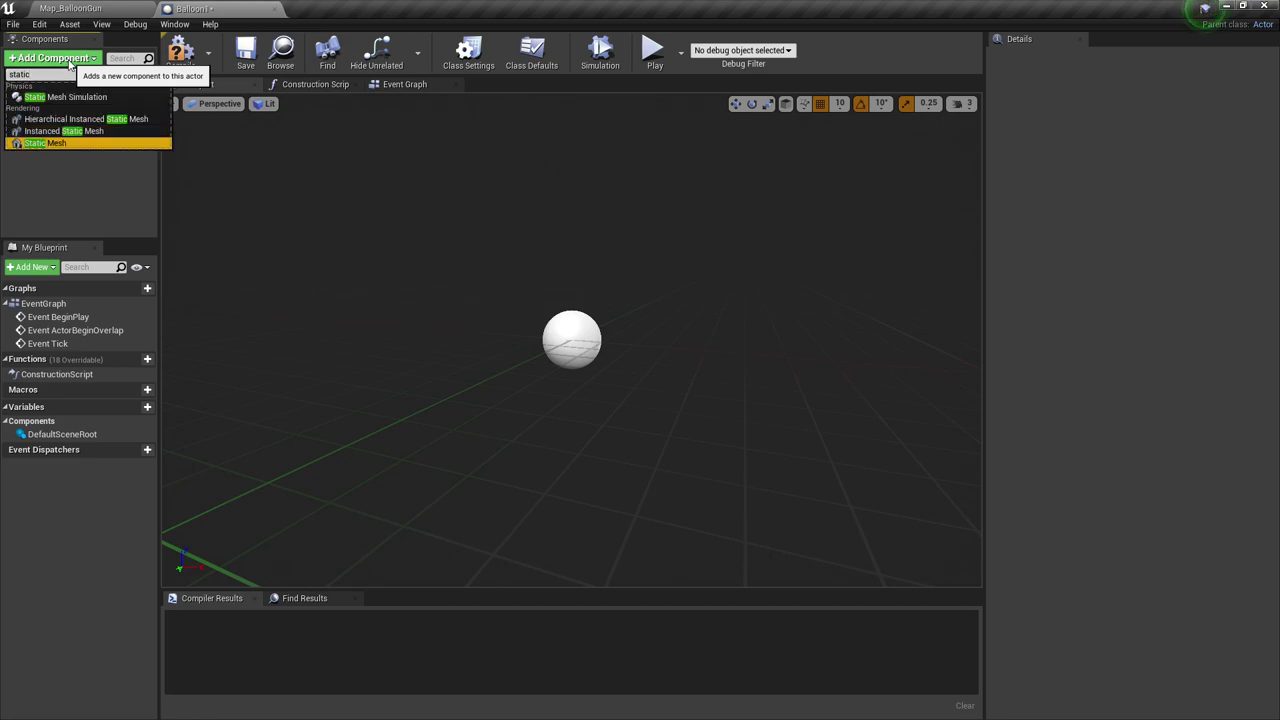
key(Return)
Rename the static mesh component as Balloon.
click(88, 114)
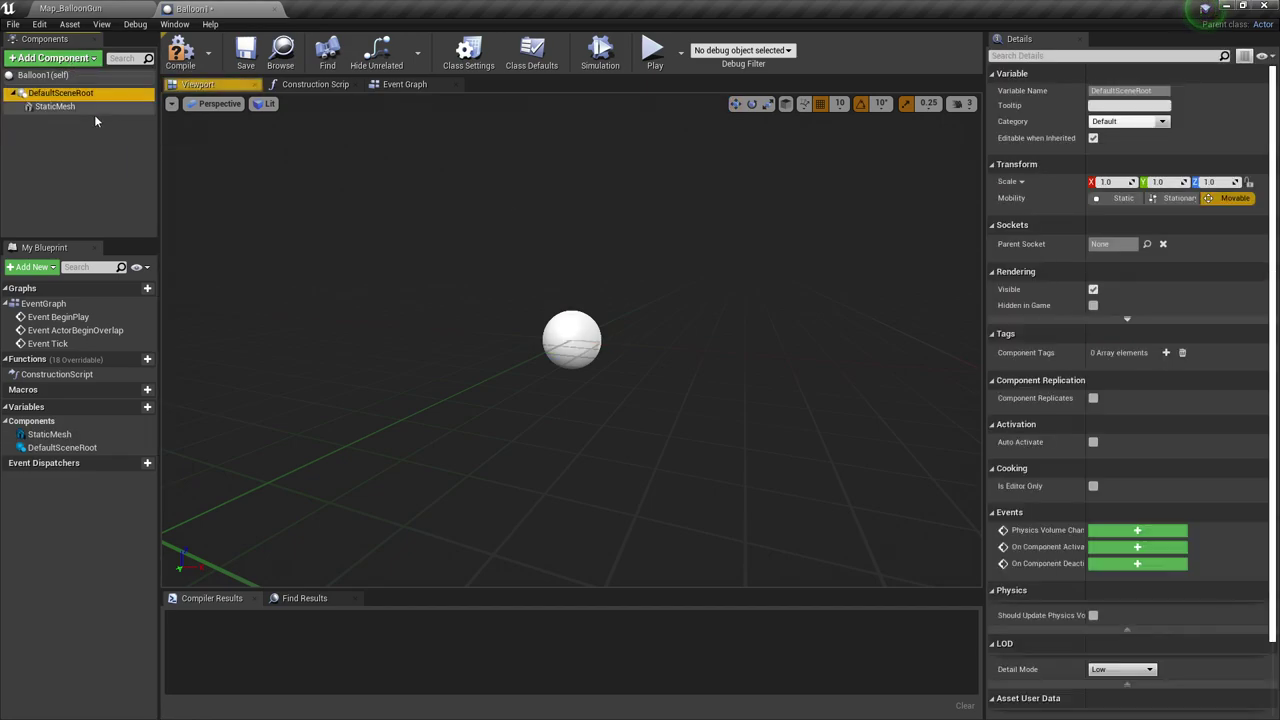
click(66, 107)
click(65, 107)
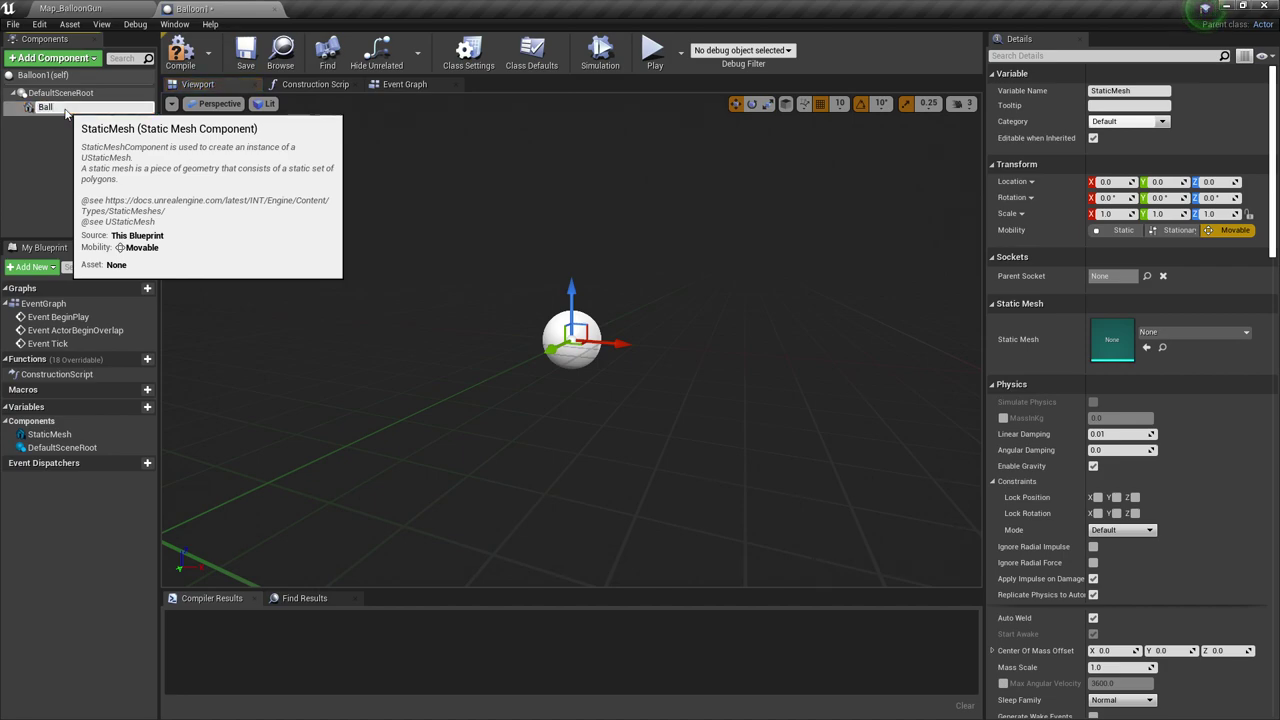
key(Return)
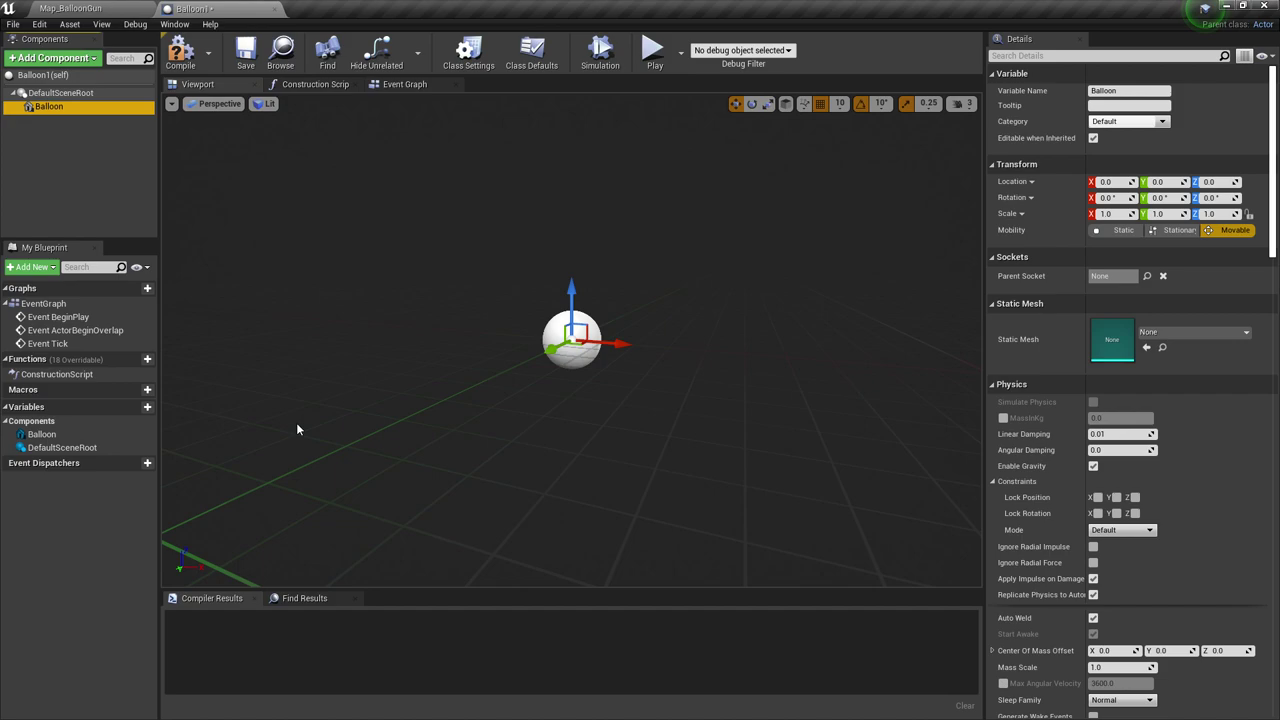
Assign the PB_balloon static mesh to the Balloon component and frame it in the viewport.
click(1160, 332)
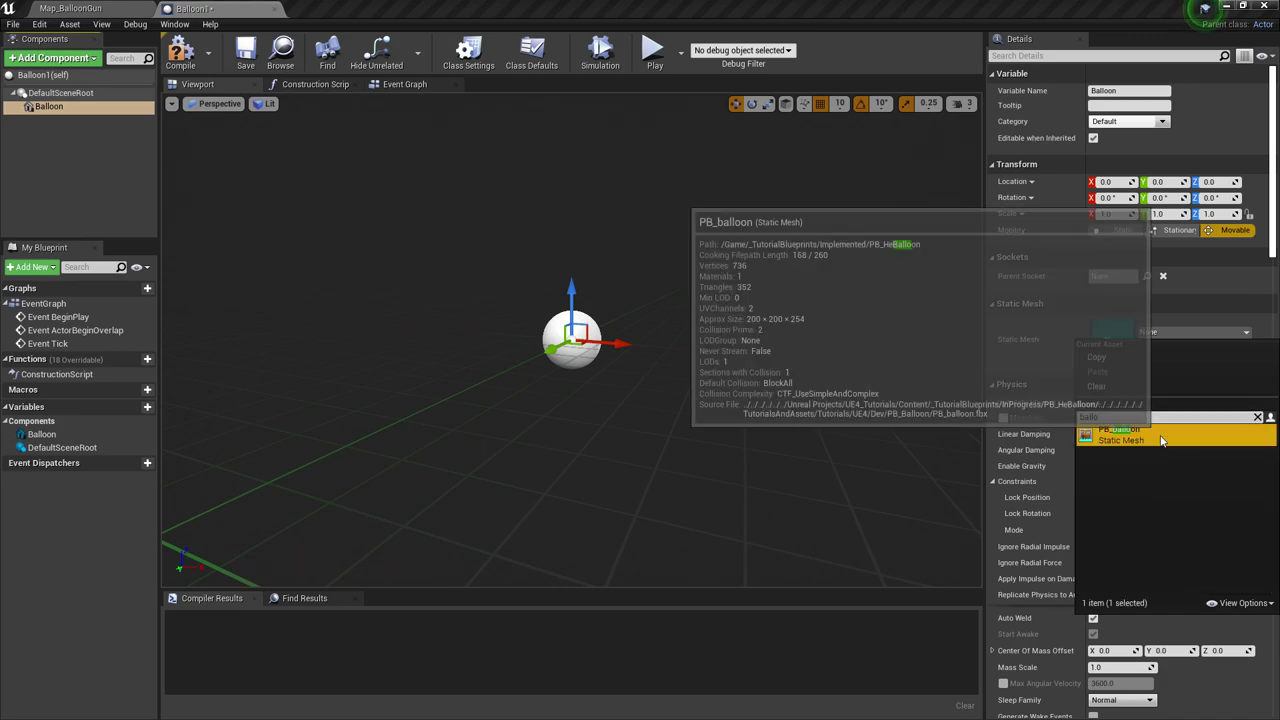
click(1118, 430)
key(f)
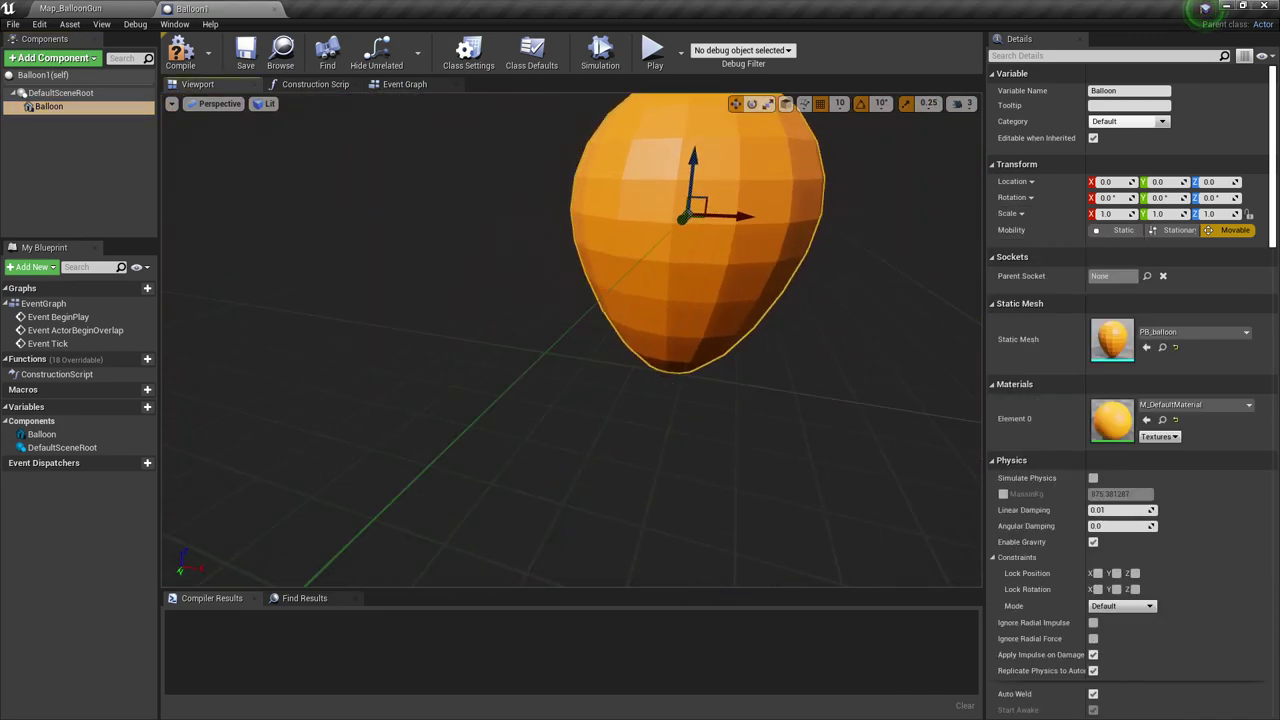
Scale the Balloon component to 0.3 on X, Y and Z and save the blueprint.
click(1106, 214)
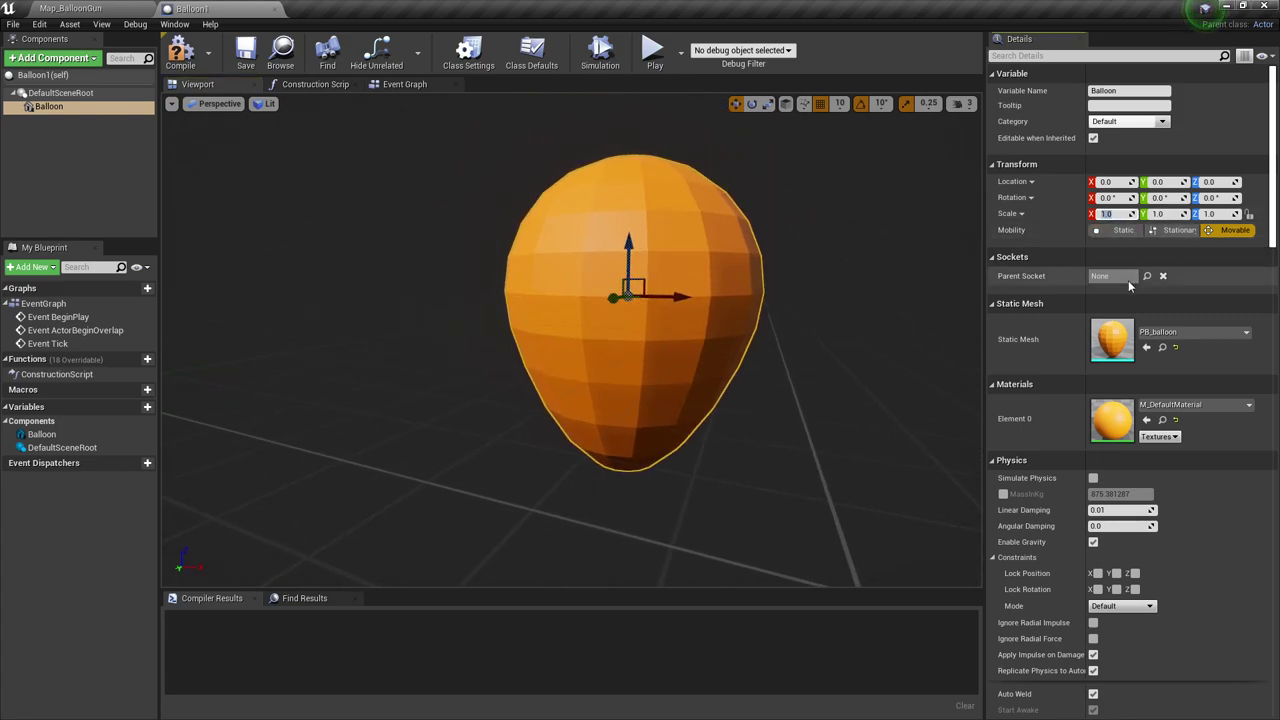
text(0.3)
click(1165, 214)
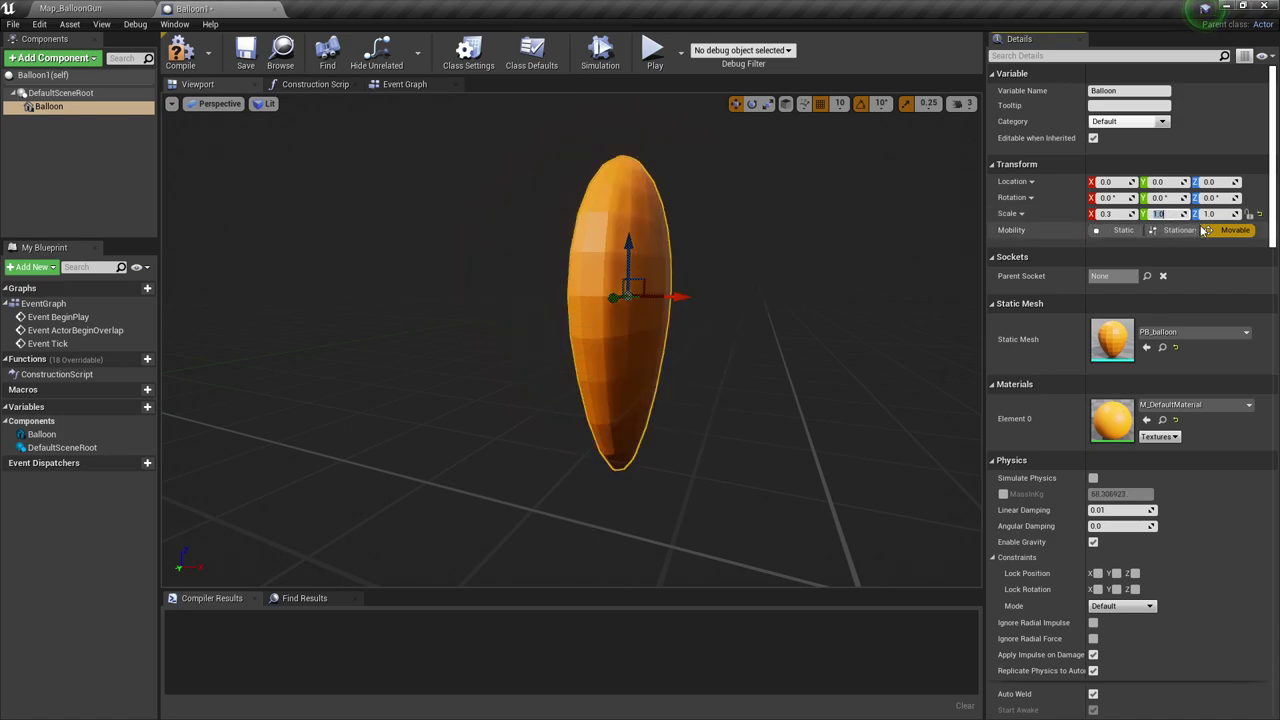
text(0.3)
key(Return)
key(ctrl+s)
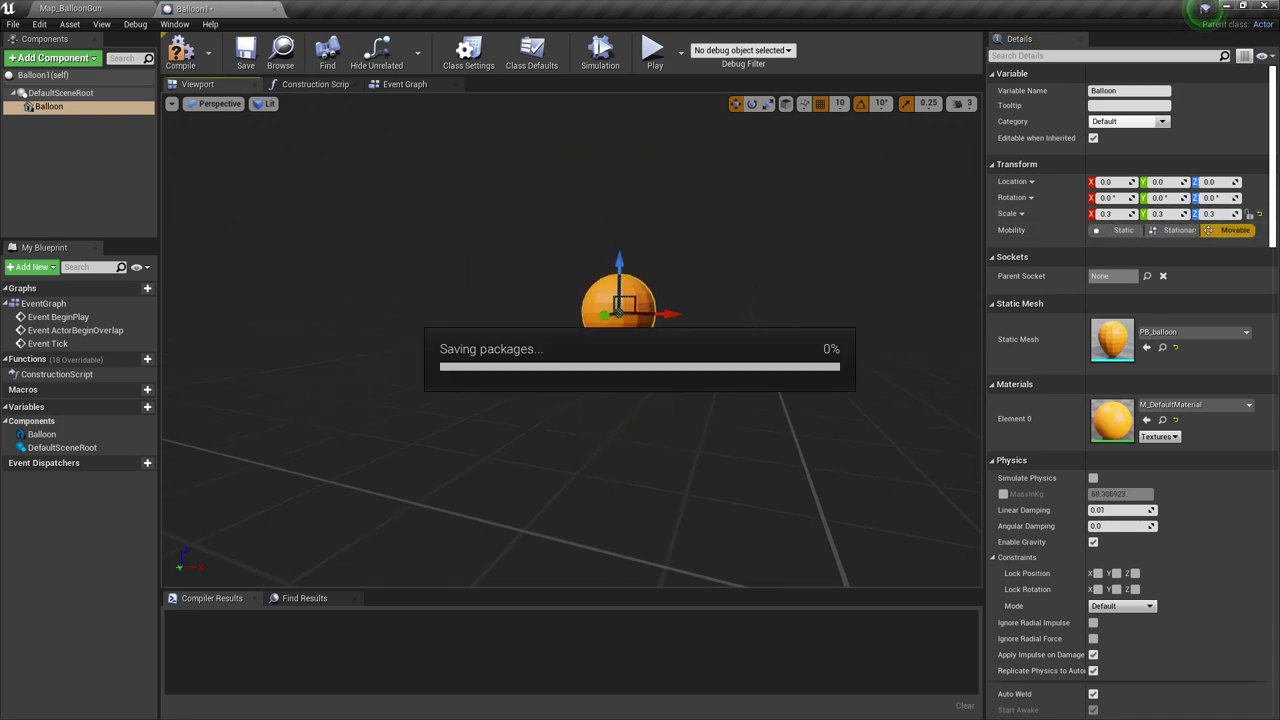
Enable Simulate Physics on the Balloon component.
mouse_move(900, 250)
right_down()
mouse_move(925, 250)
mouse_move(900, 250)
right_up()
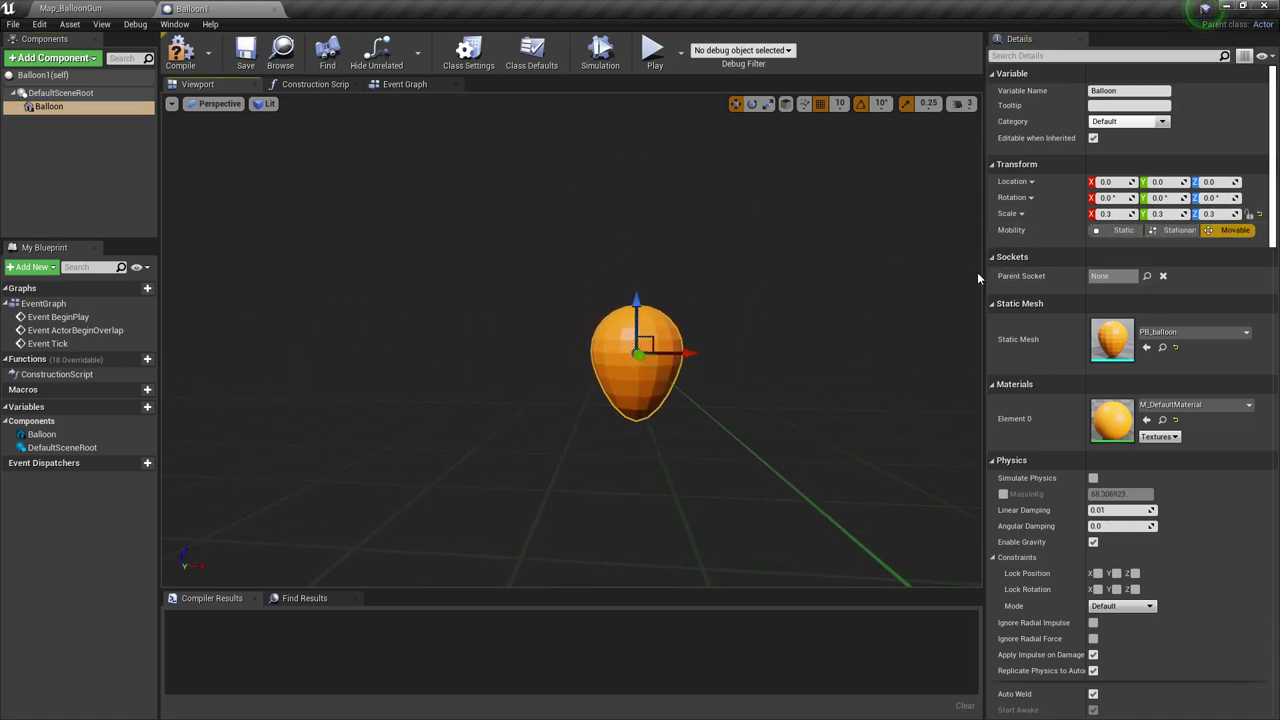
scroll(1168, 480, down, 3)
scroll(1166, 390, down, 1)
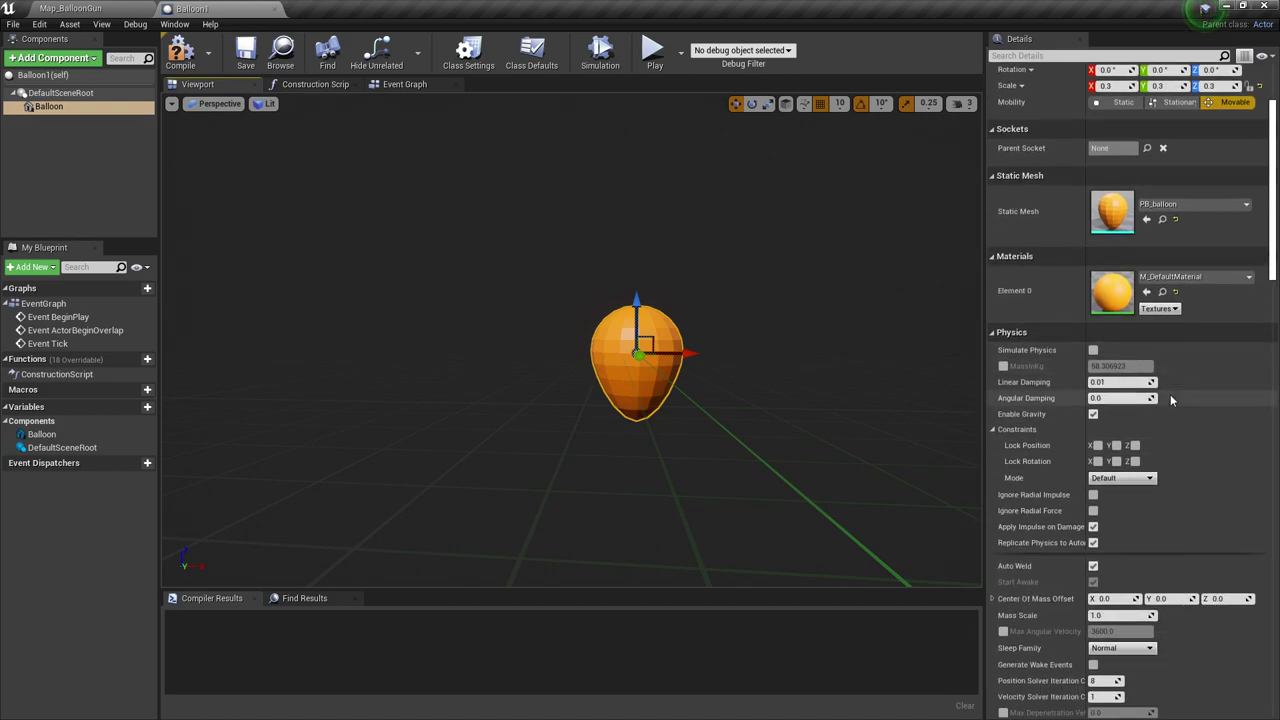
scroll(1170, 398, down, 1)
right_drag(900, 340, 825, 335)
click(1093, 308)
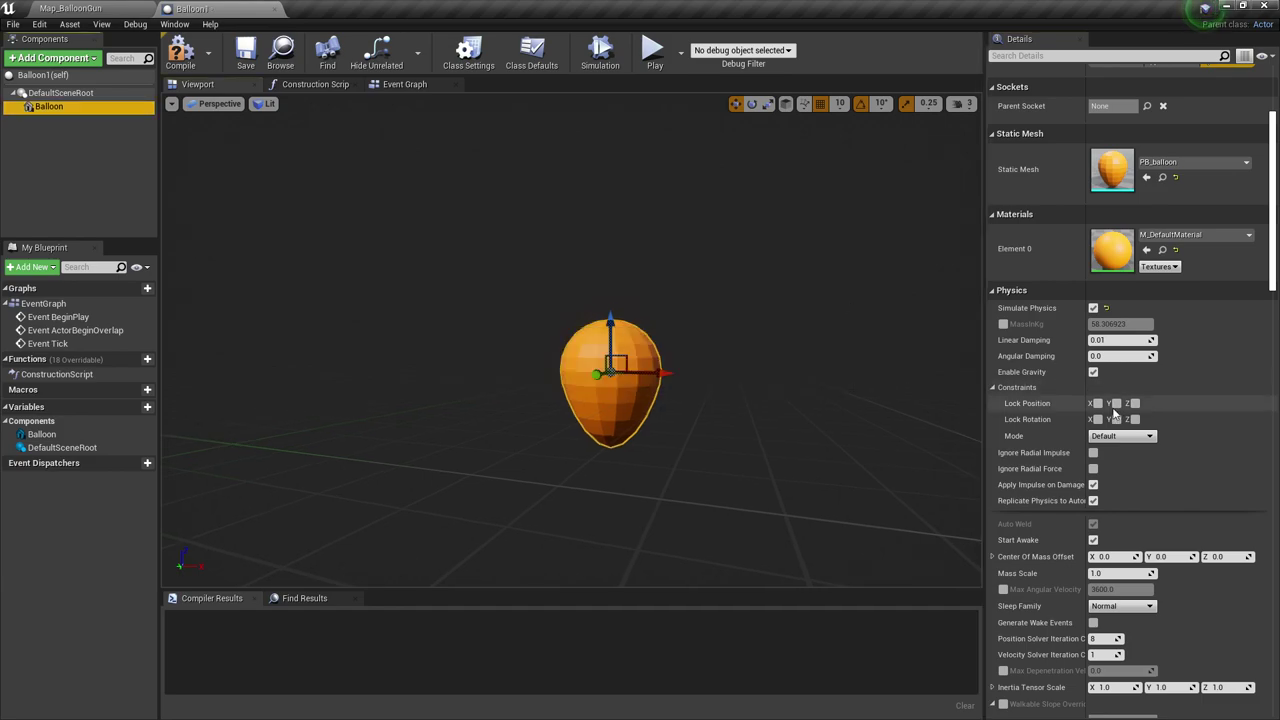
Find the gravity setting of the Balloon component and disable Enable Gravity.
scroll(1104, 478, down, 1)
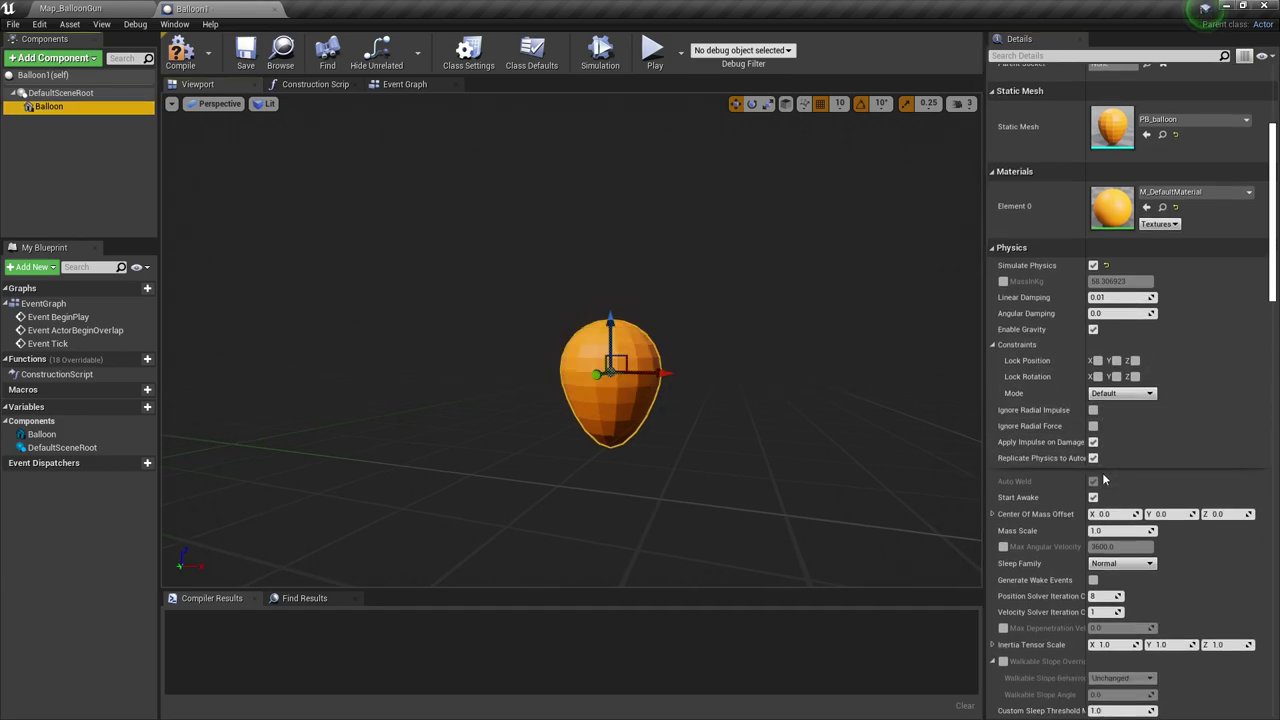
click(1074, 57)
text(grav)
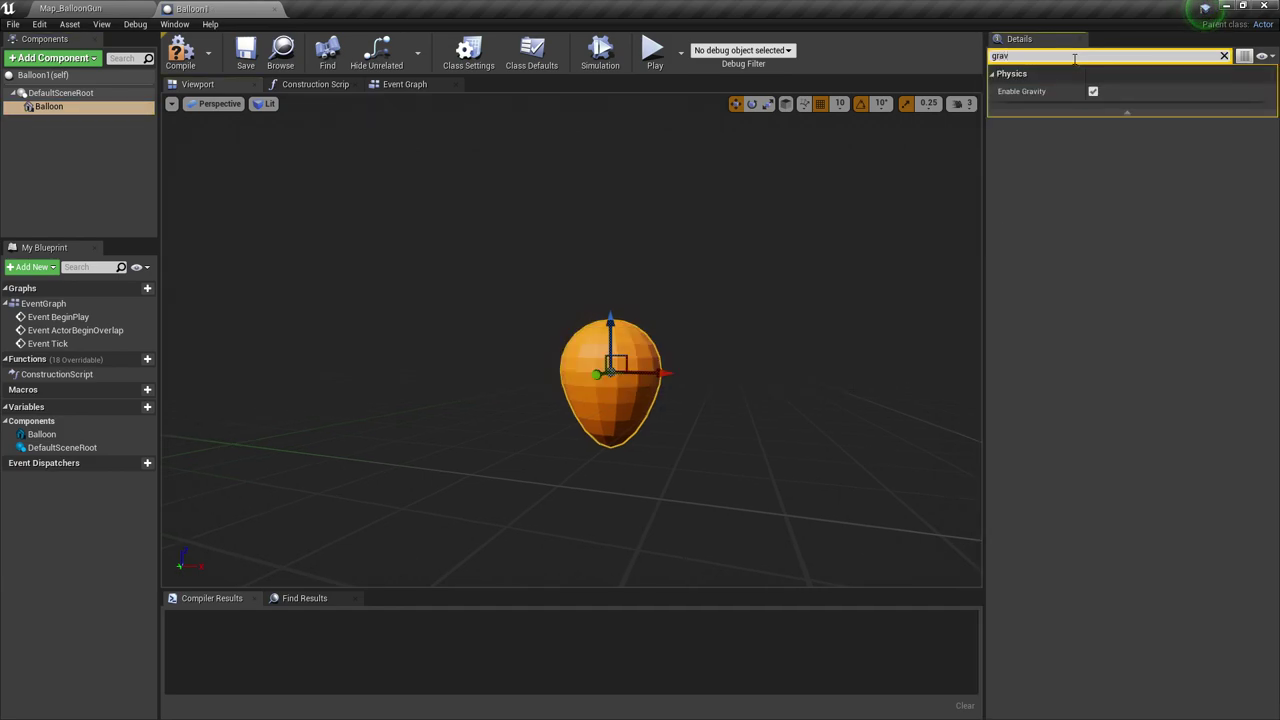
click(1094, 92)
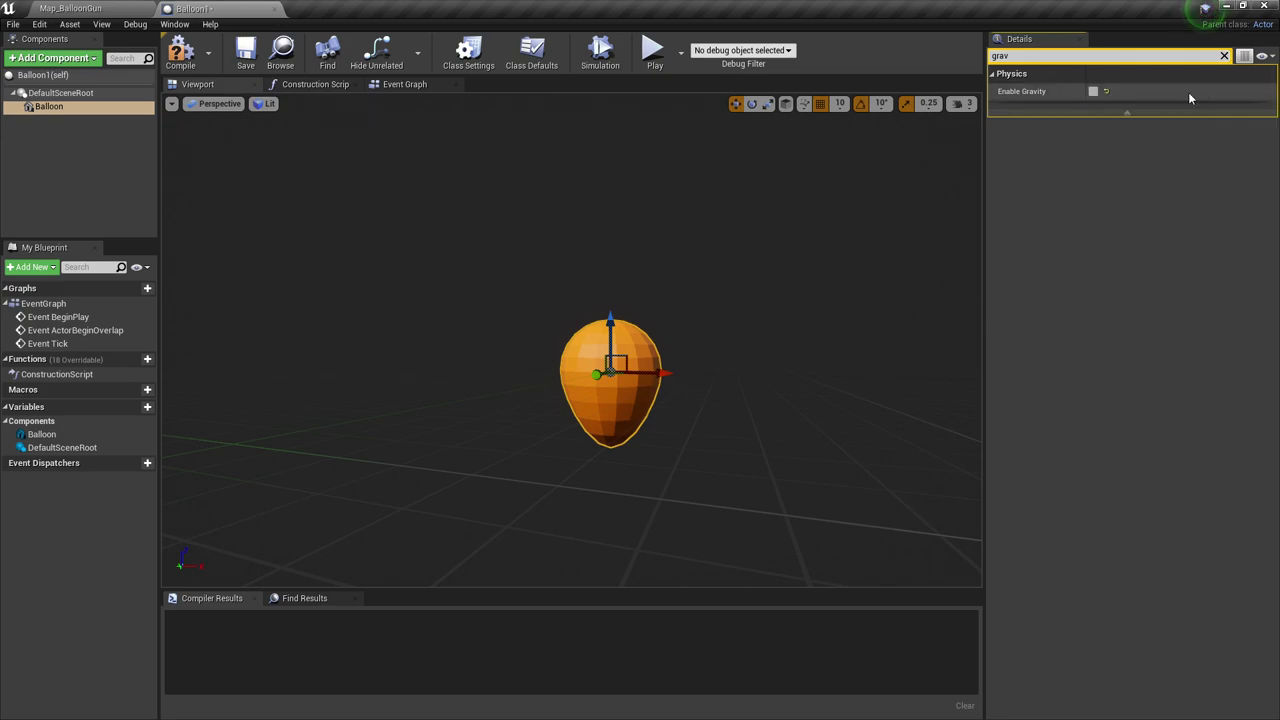
click(1224, 56)
Override the Balloon component's mass and set MassInKg to 1.0.
mouse_move(640, 345)
right_down()
mouse_move(655, 362)
mouse_move(628, 366)
right_up()
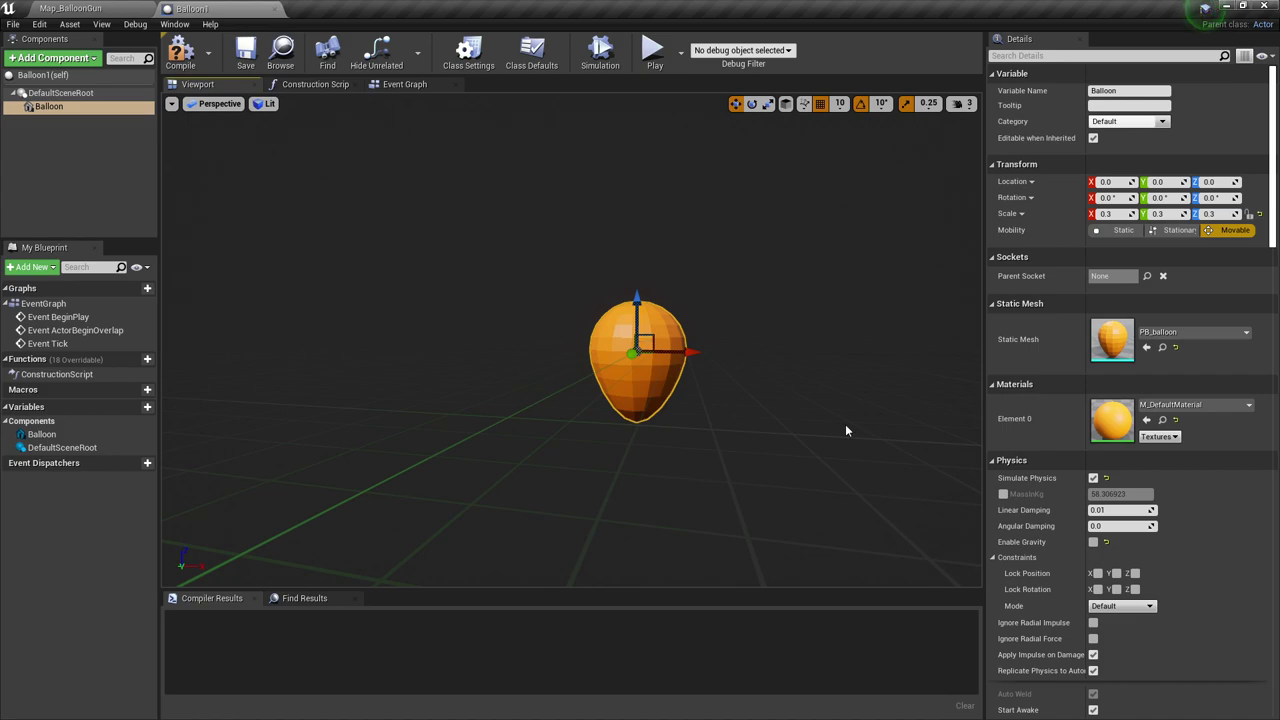
mouse_move(883, 363)
right_down()
mouse_move(903, 346)
mouse_move(857, 368)
mouse_move(884, 367)
right_up()
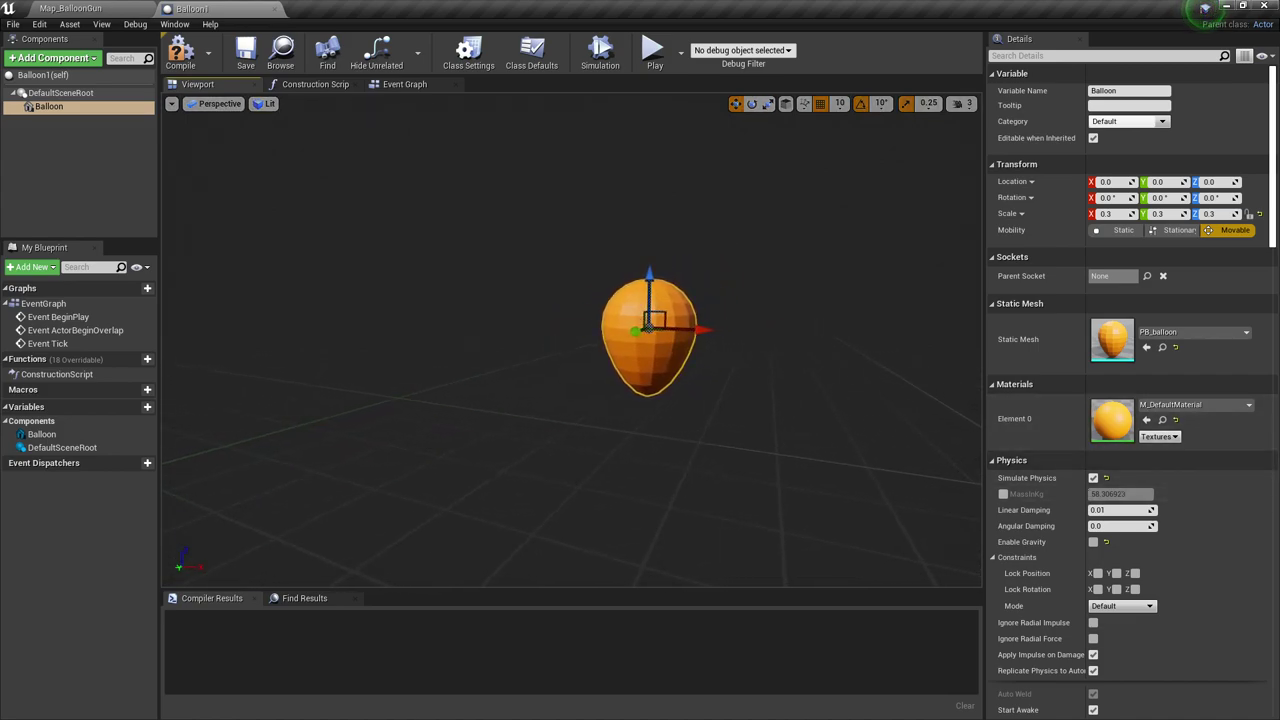
mouse_move(723, 304)
right_down()
mouse_move(706, 292)
mouse_move(745, 300)
right_up()
click(1003, 494)
click(1106, 498)
text(1)
right_drag(672, 284, 673, 287)
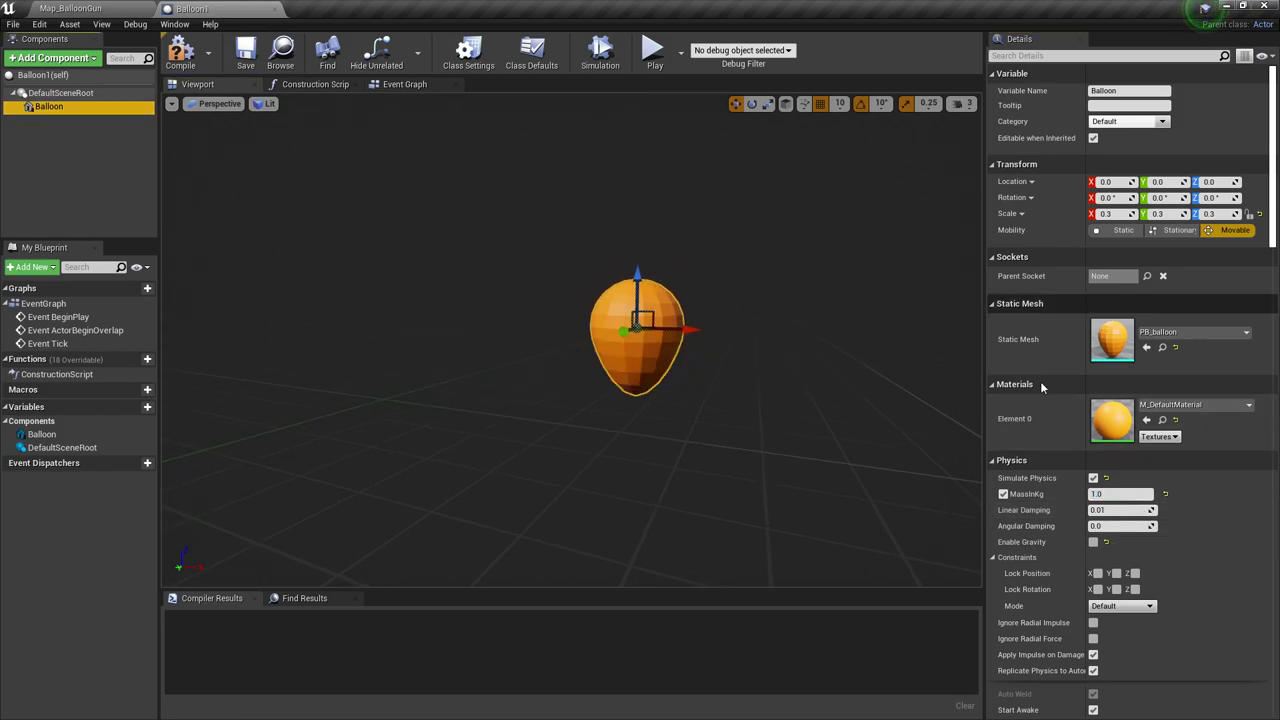
Raise the Balloon component to a Z location of 40 above the scene root and save the blueprint.
scroll(1204, 488, down, 2)
scroll(1203, 485, up, 2)
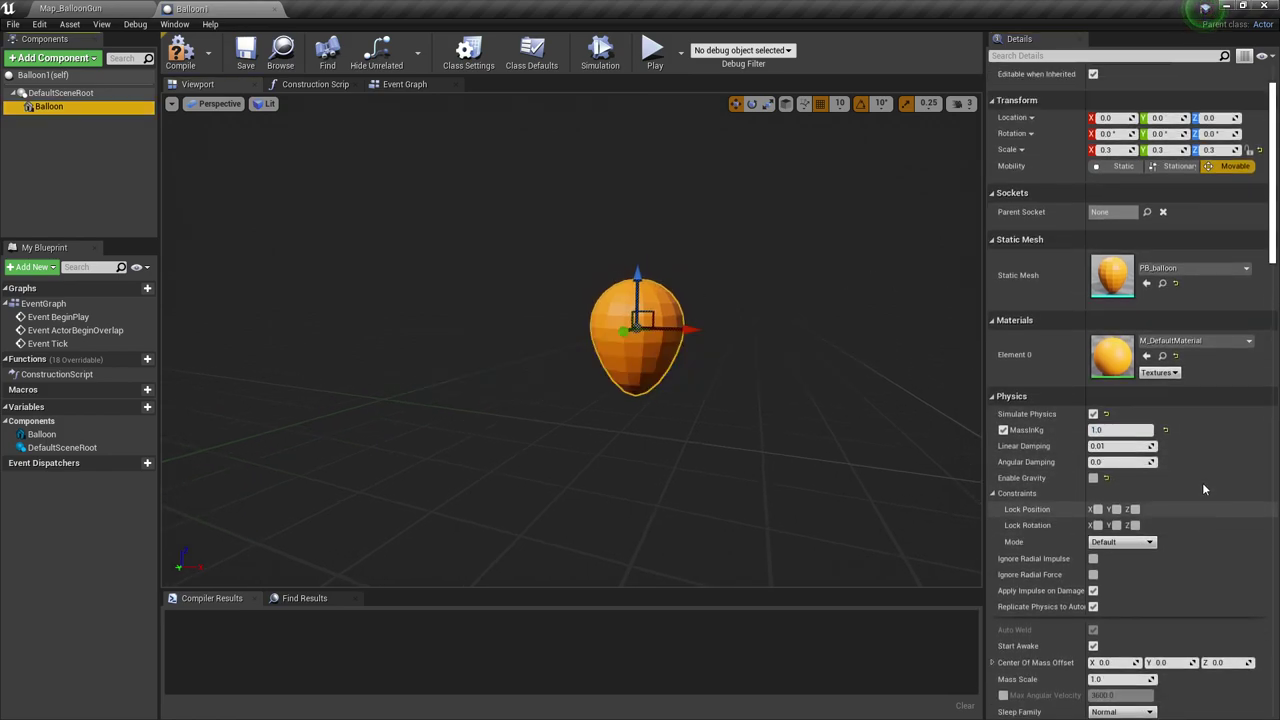
mouse_move(820, 388)
right_down()
mouse_move(790, 408)
mouse_move(799, 376)
mouse_move(822, 394)
mouse_move(799, 393)
right_up()
right_drag(692, 300, 698, 300)
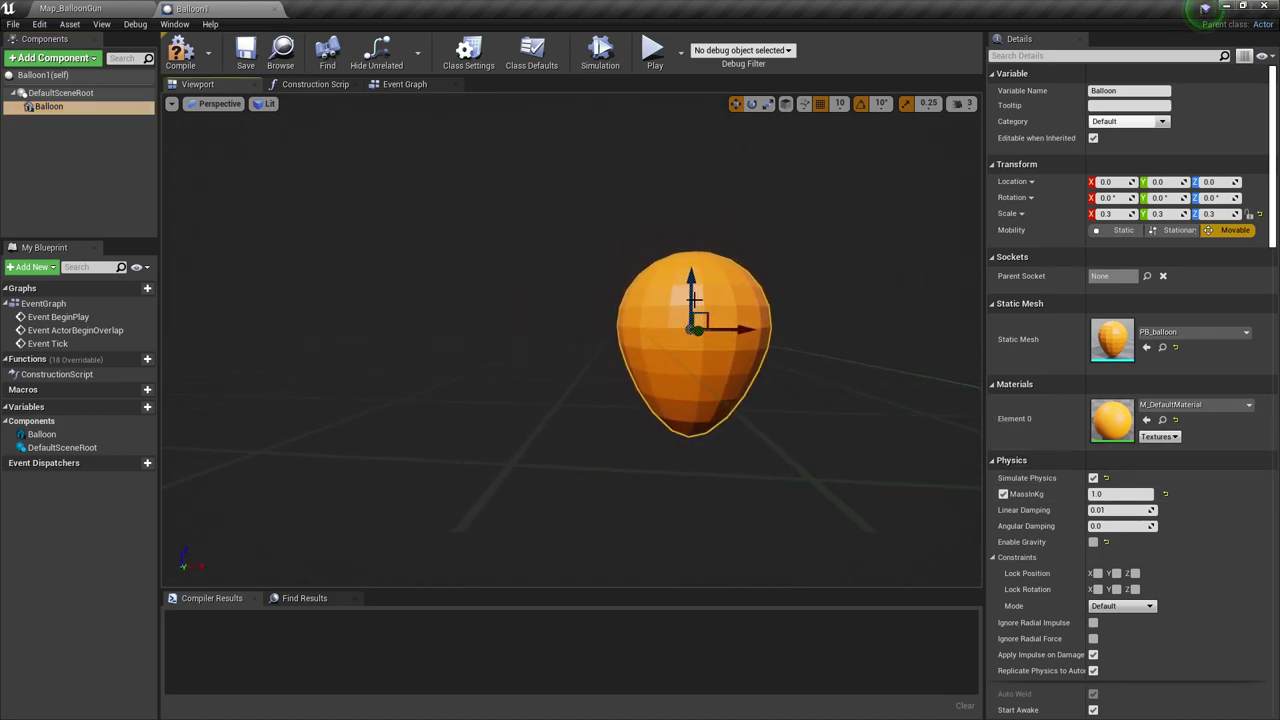
drag(690, 287, 709, 188)
mouse_move(686, 340)
right_down()
mouse_move(715, 345)
mouse_move(683, 351)
right_up()
mouse_move(654, 405)
right_down()
mouse_move(662, 390)
mouse_move(650, 408)
mouse_move(652, 395)
mouse_move(690, 408)
mouse_move(665, 318)
right_up()
key(ctrl+s)
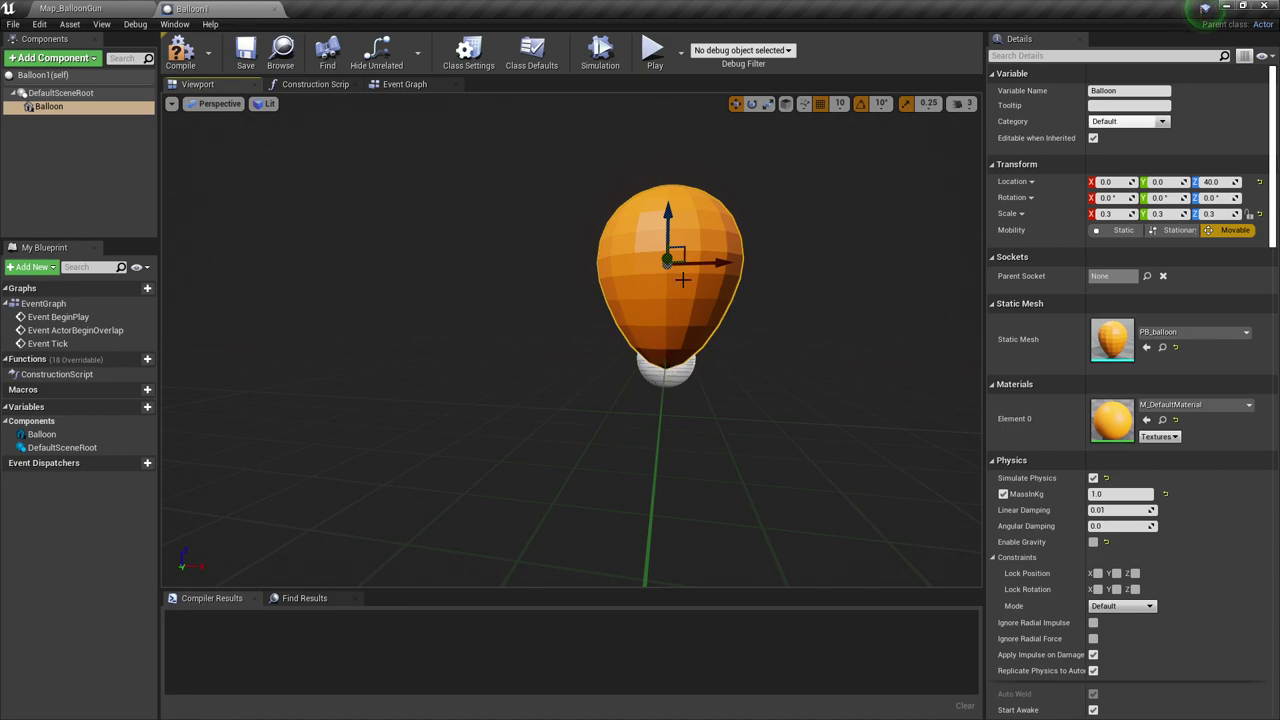
Add a Cable component as a child of the Balloon component.
right_drag(683, 280, 663, 294)
right_drag(218, 152, 215, 149)
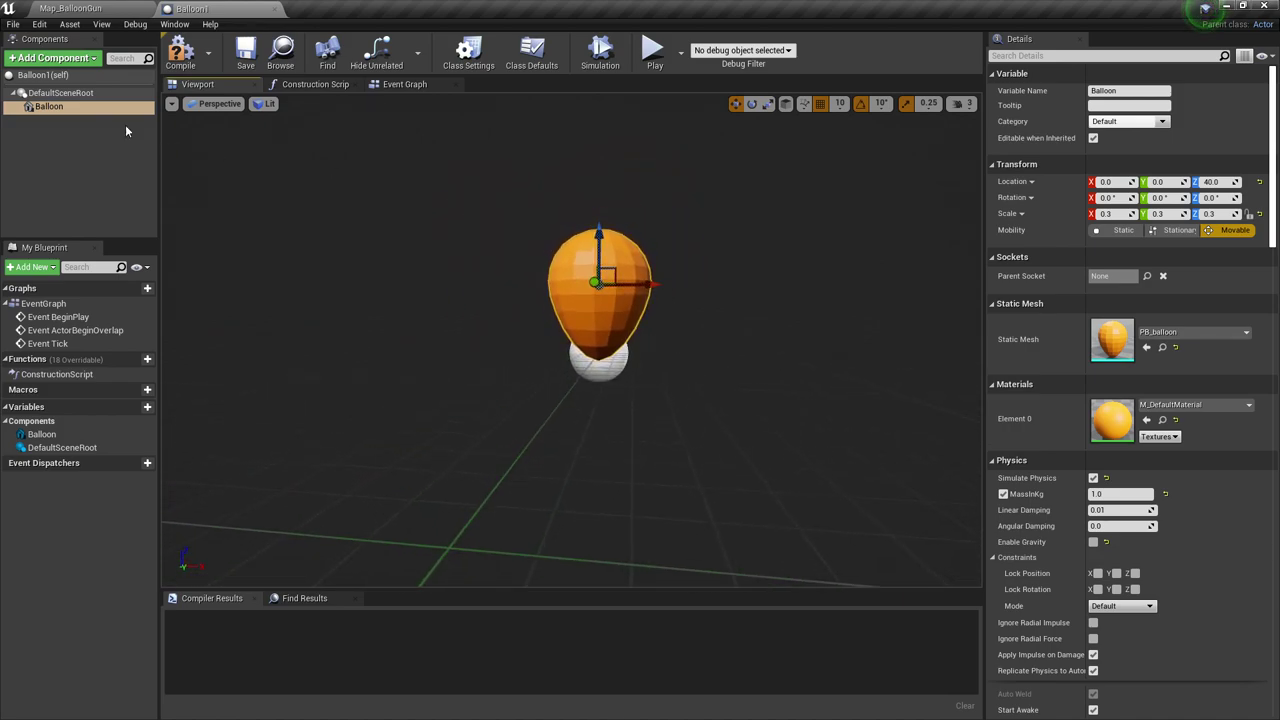
click(92, 60)
text(cab)
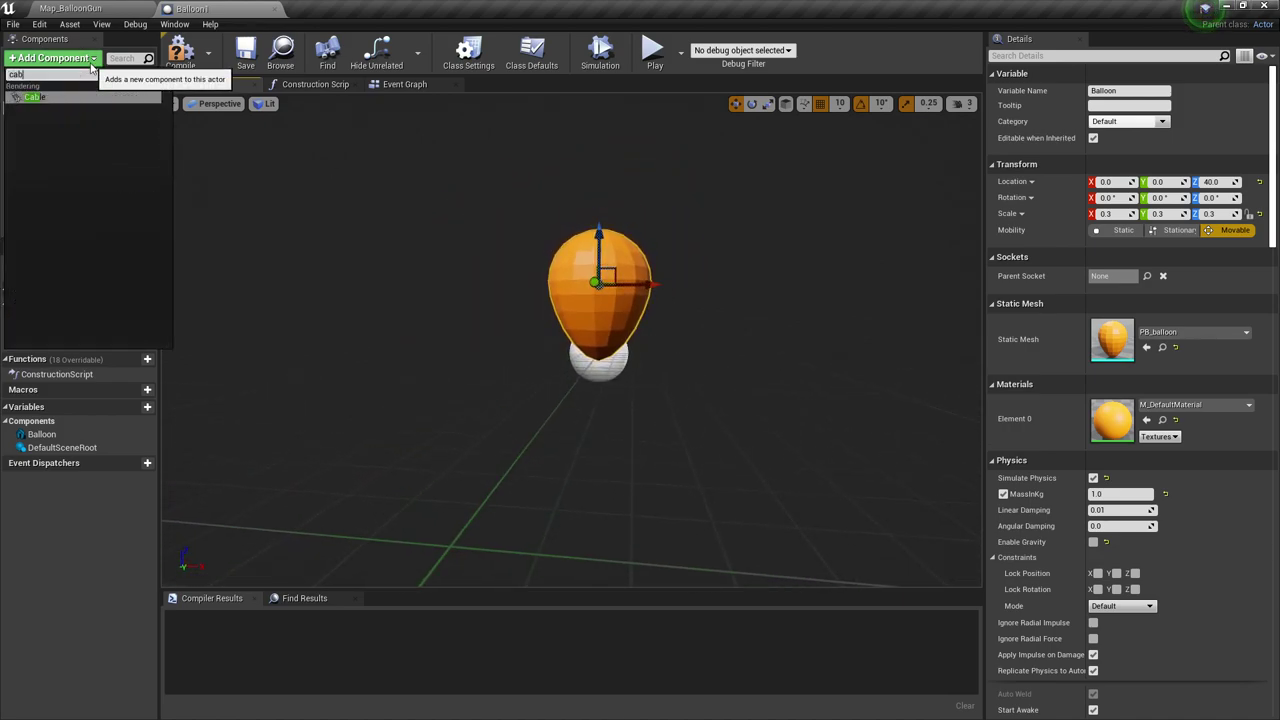
key(Return)
mouse_move(493, 243)
right_down()
mouse_move(487, 225)
mouse_move(493, 243)
right_up()
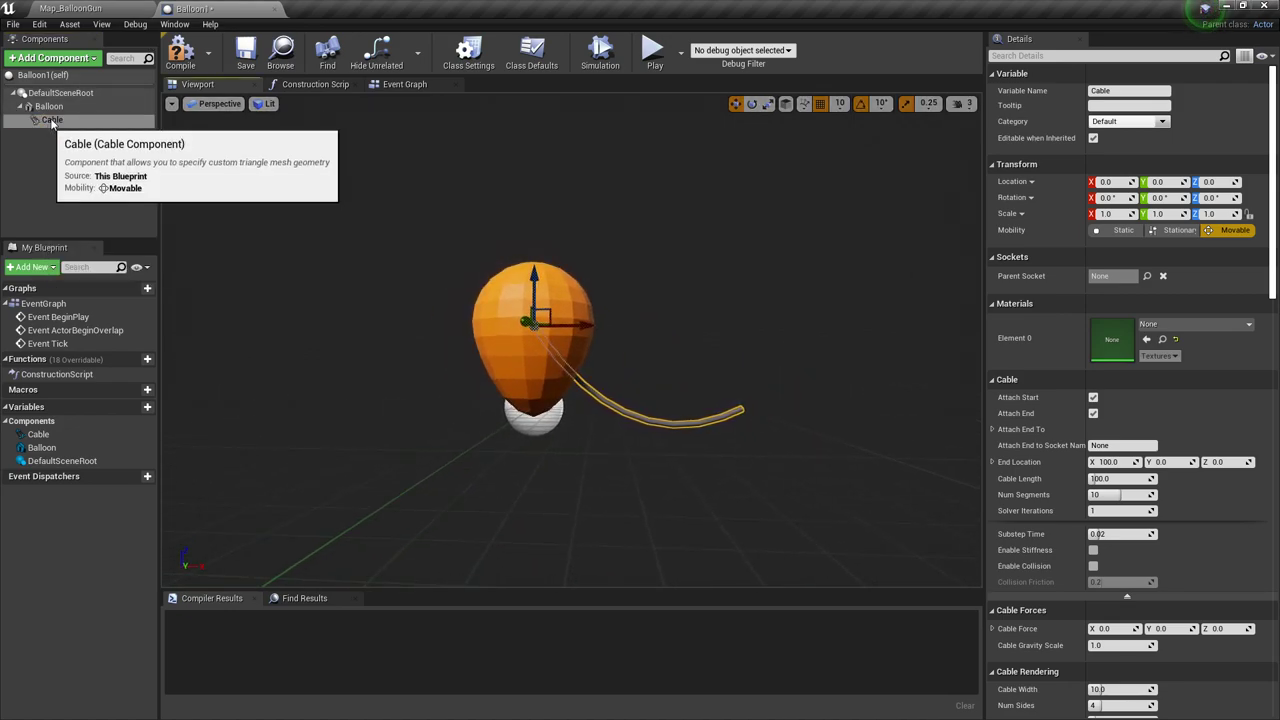
Move the Cable component down to the balloon's lower tip, at a Z location of about -133.33.
right_drag(565, 329, 565, 329)
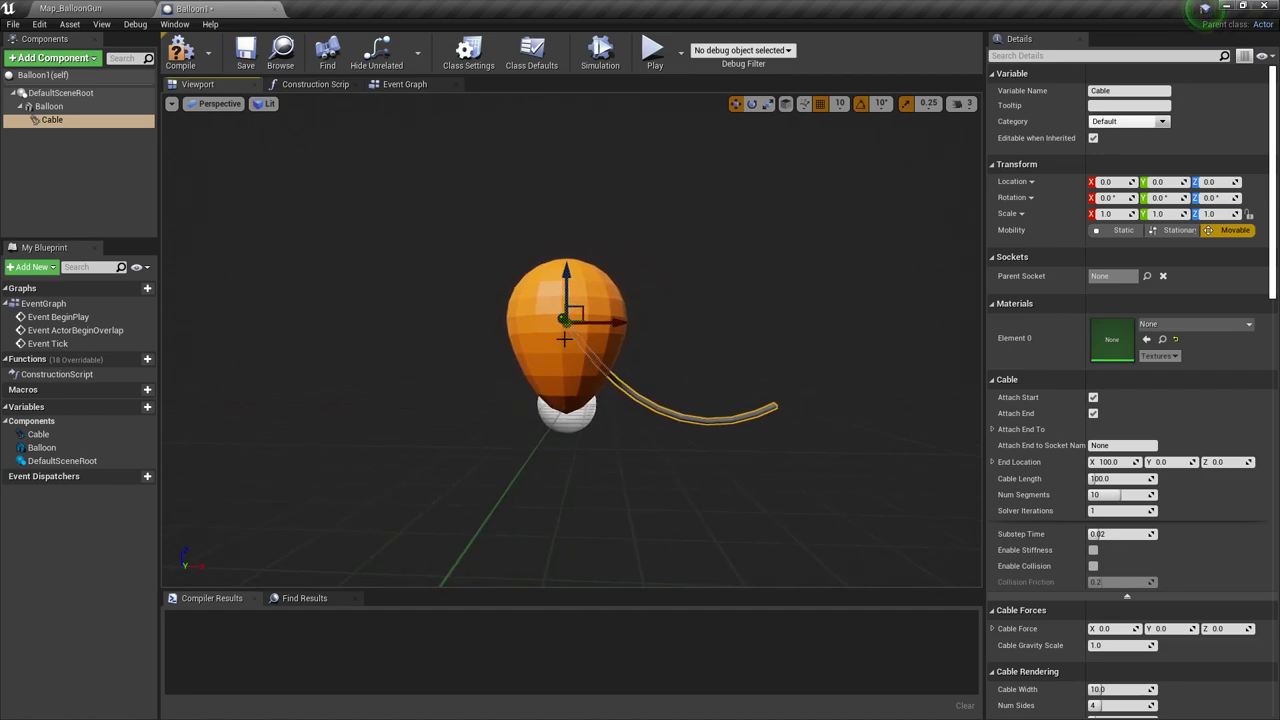
right_drag(560, 281, 560, 281)
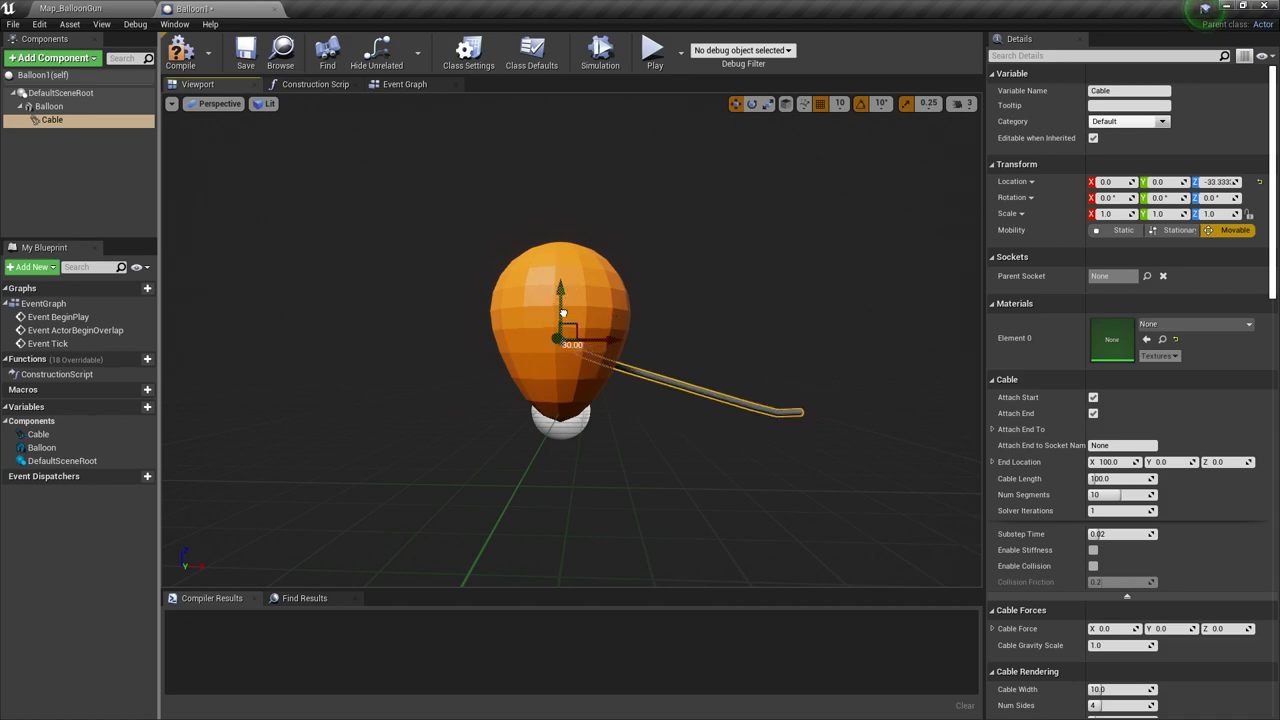
mouse_move(570, 375)
right_down()
mouse_move(580, 378)
mouse_move(574, 352)
right_up()
right_drag(603, 303, 603, 303)
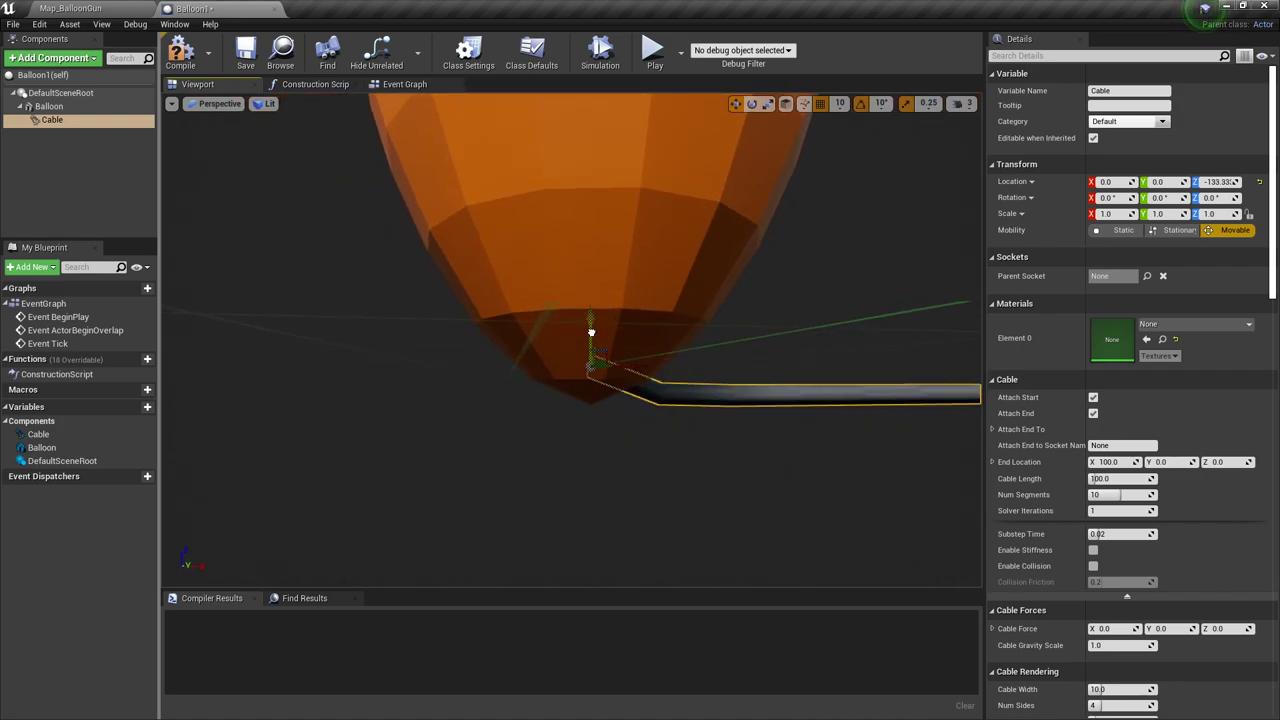
scroll(627, 360, down, 4)
scroll(627, 360, down, 1)
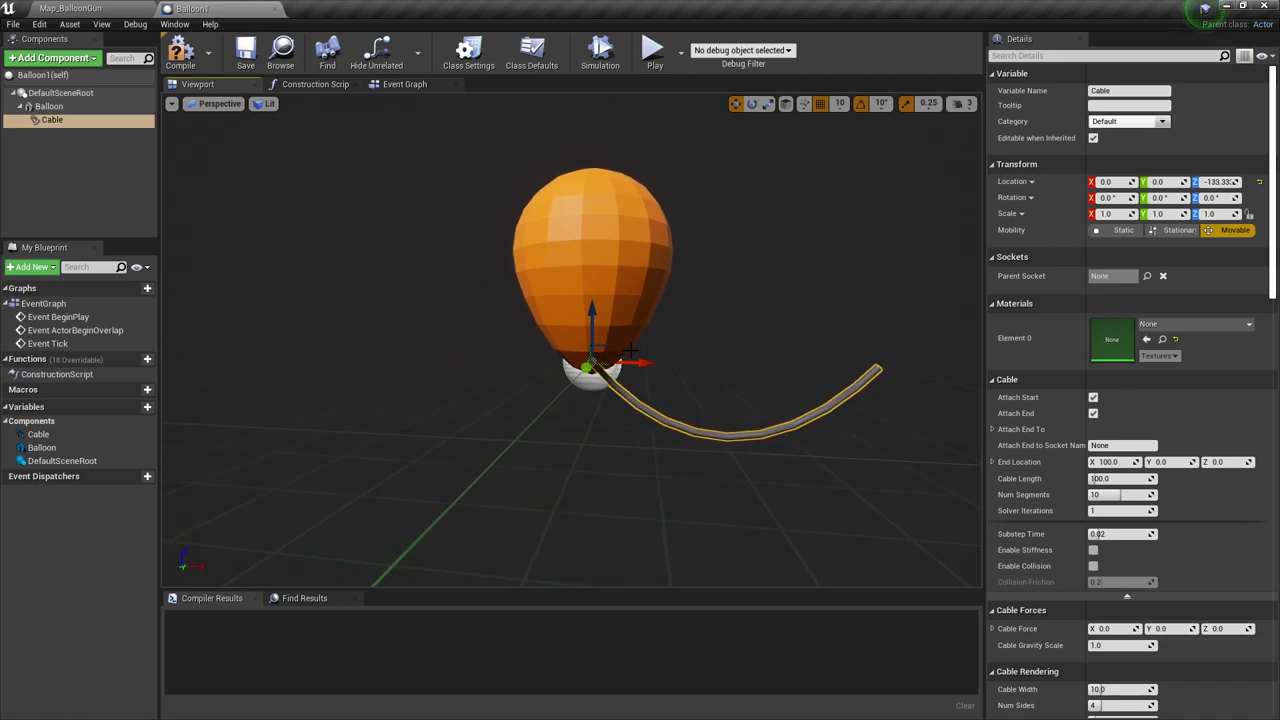
right_drag(878, 371, 906, 367)
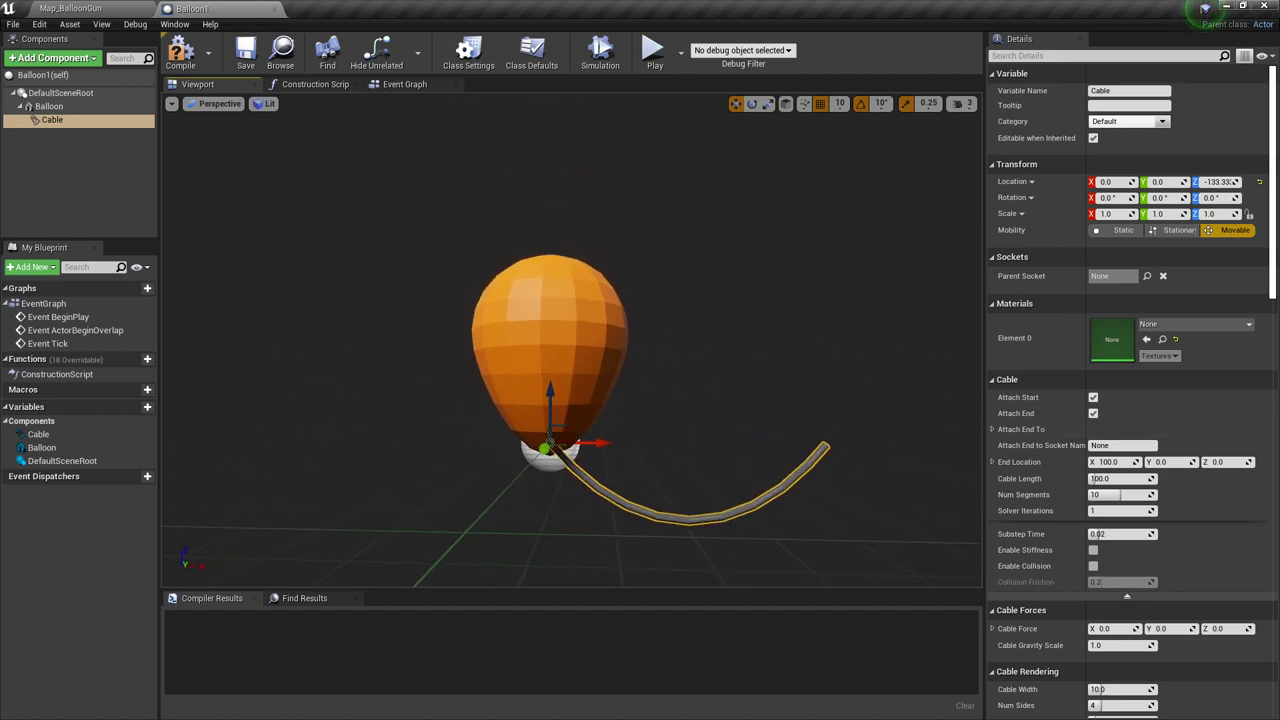
Set the Cable component's End Location X to 0.0 and save the blueprint.
scroll(1137, 406, down, 3)
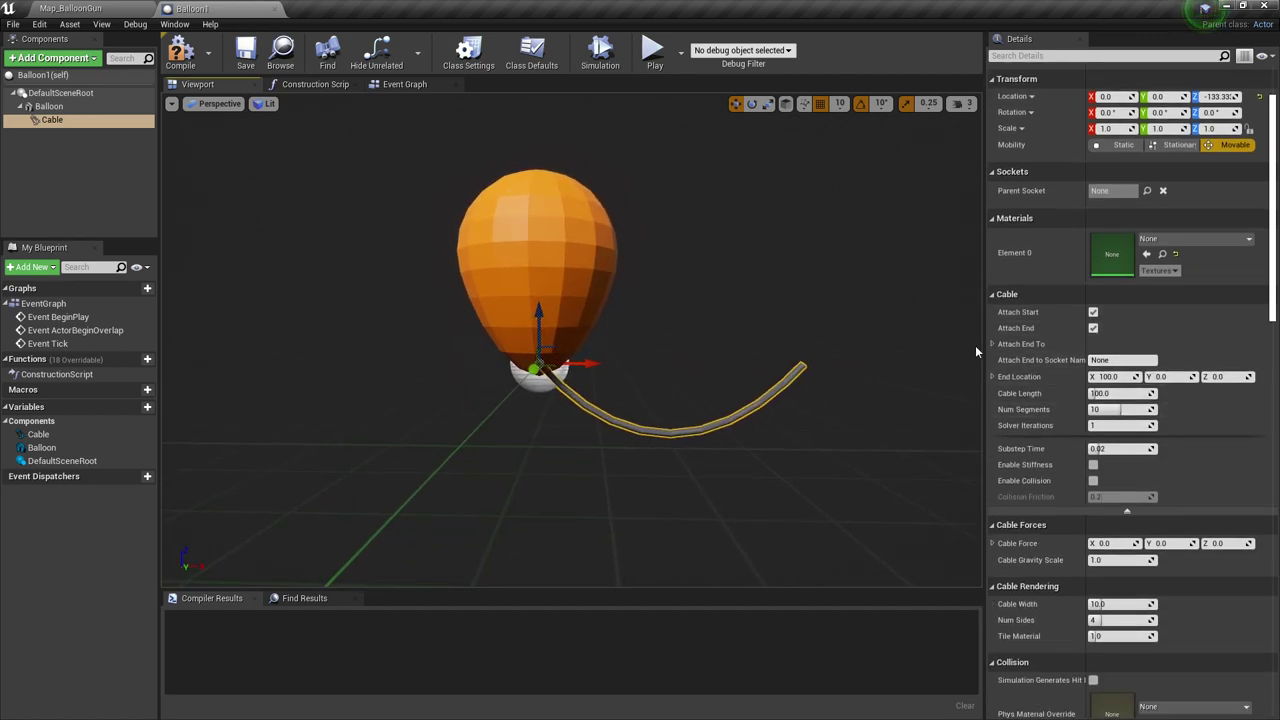
drag(987, 350, 910, 360)
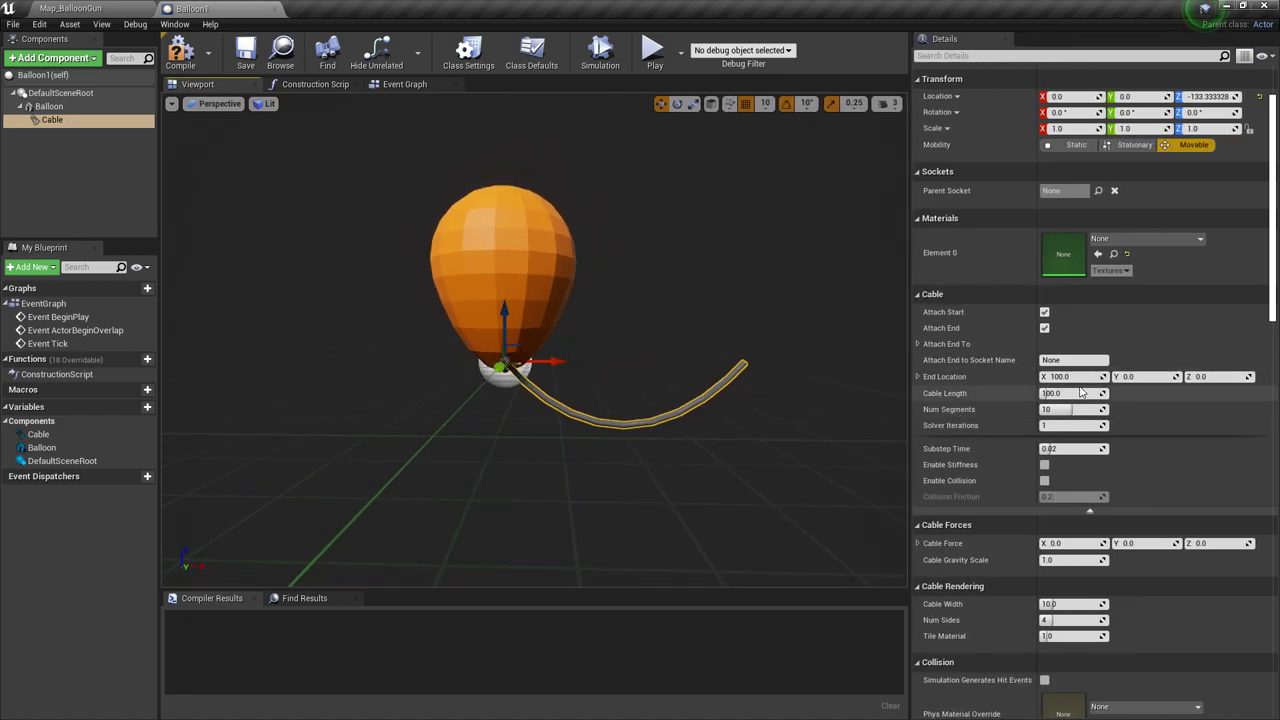
click(1082, 377)
text(0)
key(Return)
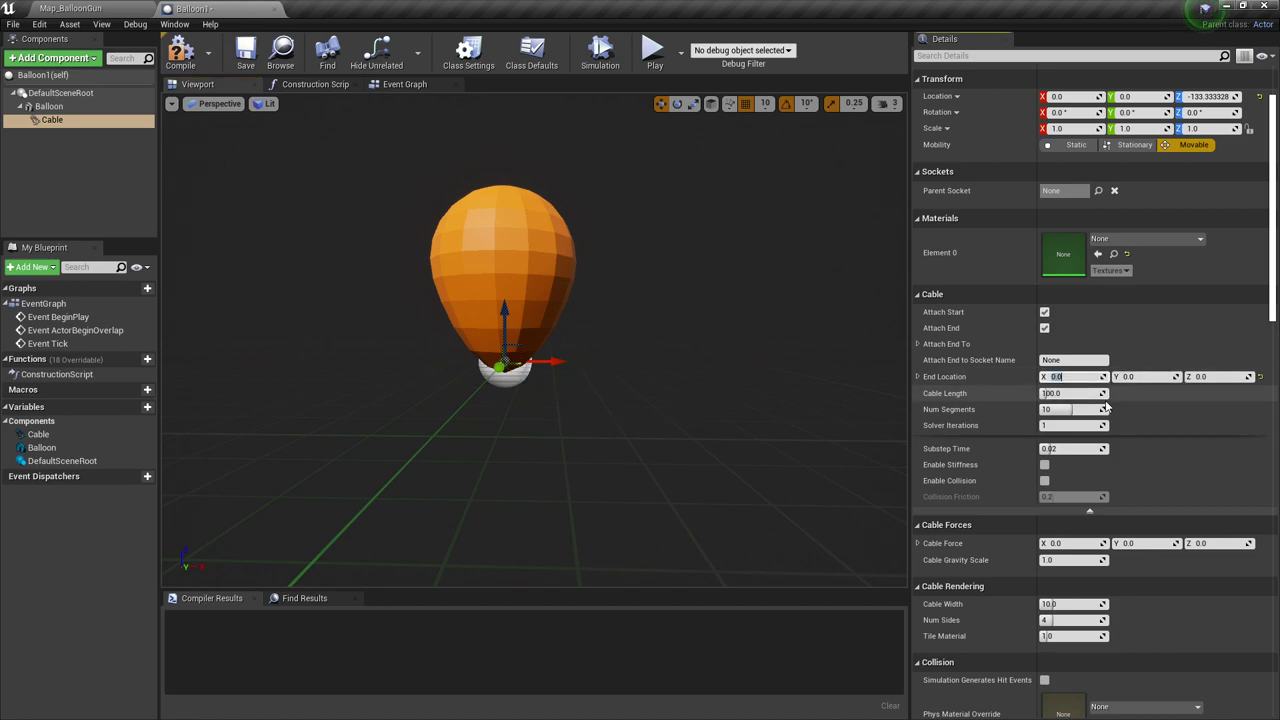
right_drag(835, 376, 835, 372)
key(ctrl+s)
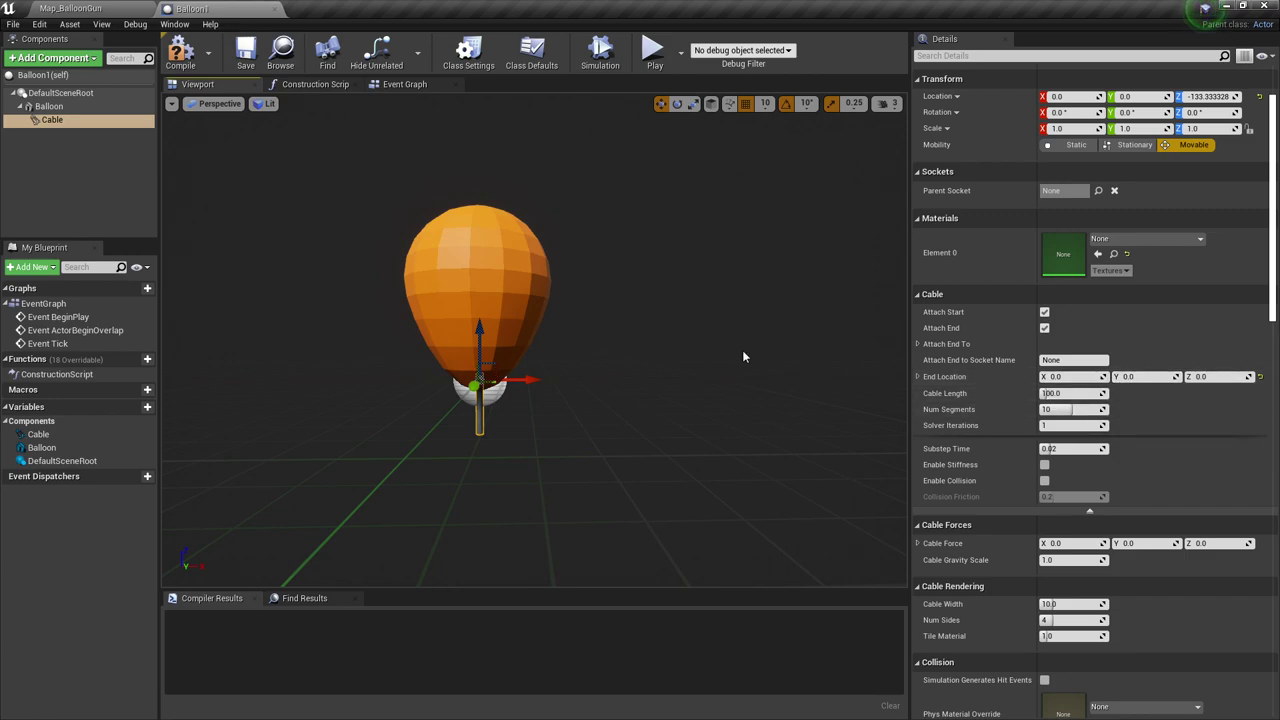
Set the Cable component's Solver Iterations to 10, and save and compile the blueprint.
right_drag(743, 353, 763, 342)
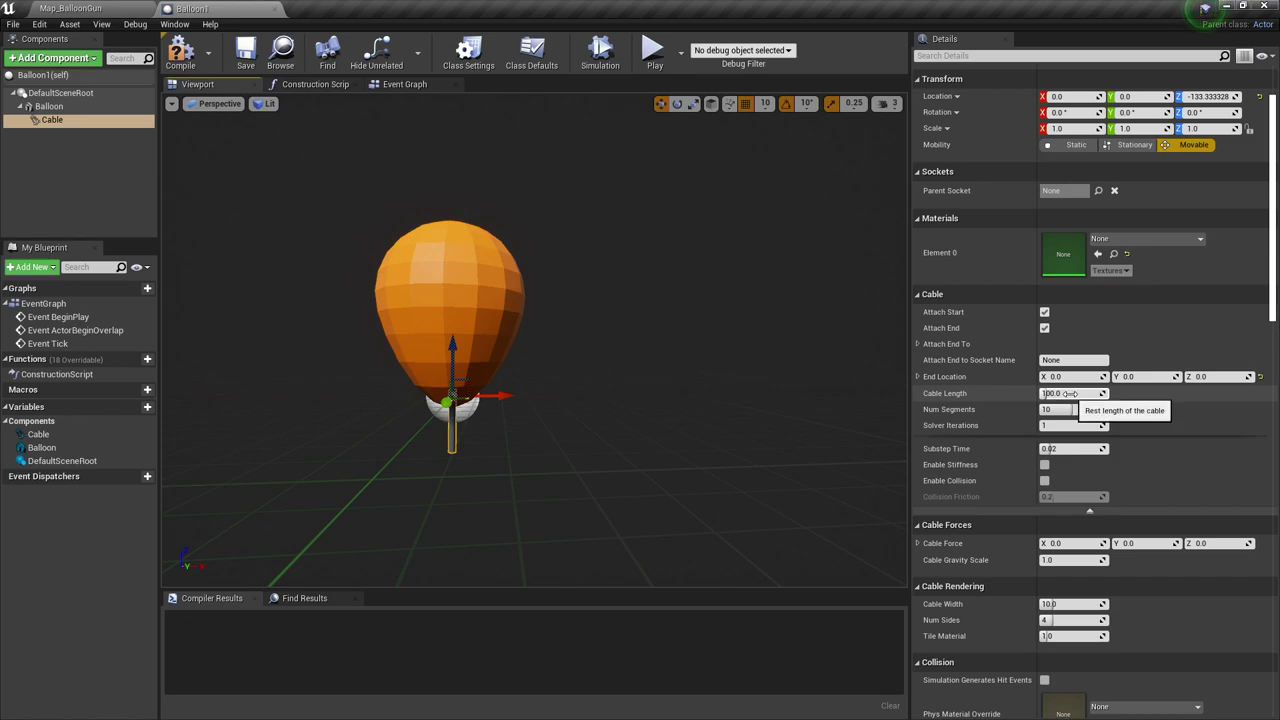
key(a)
right_drag(694, 374, 686, 374)
key(d)
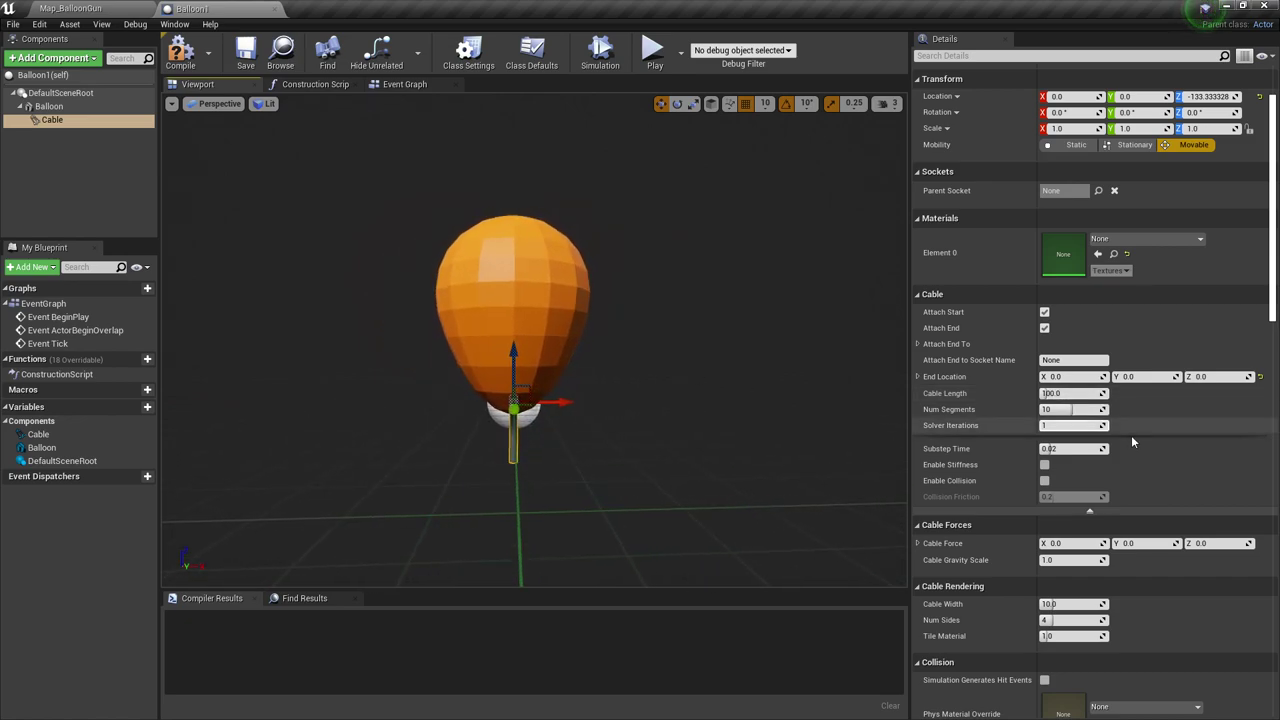
click(1065, 426)
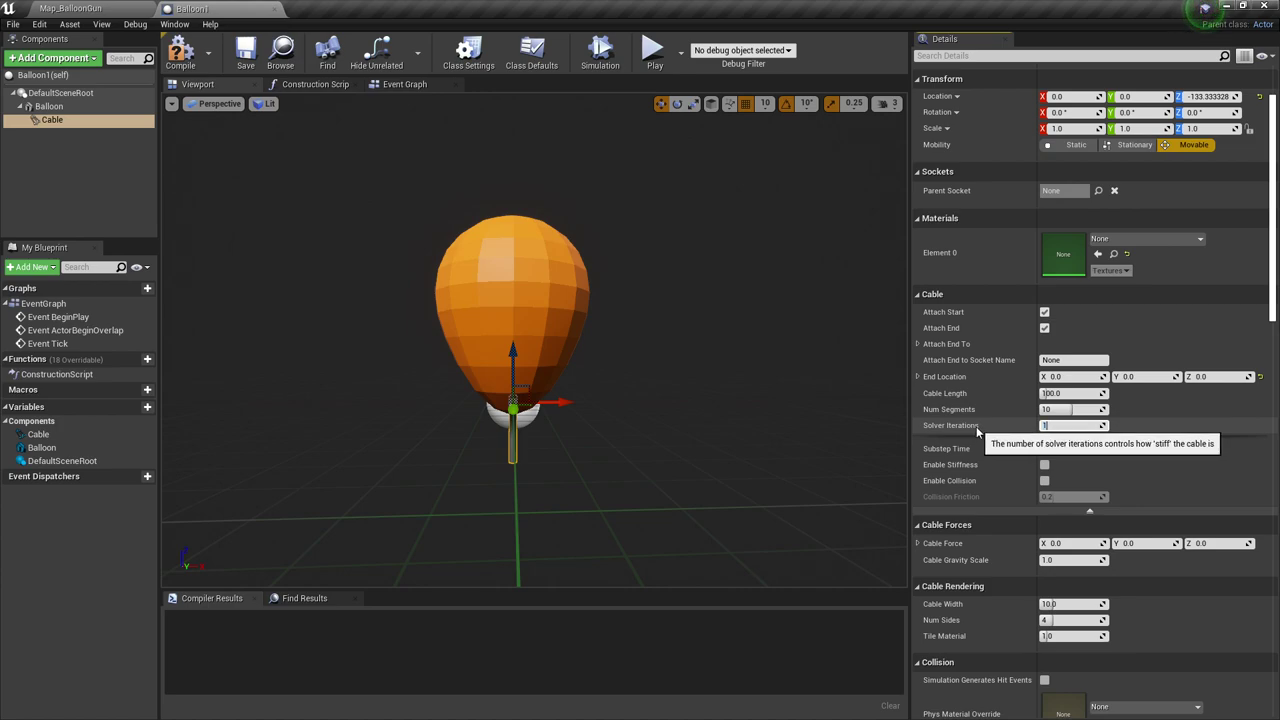
click(477, 216)
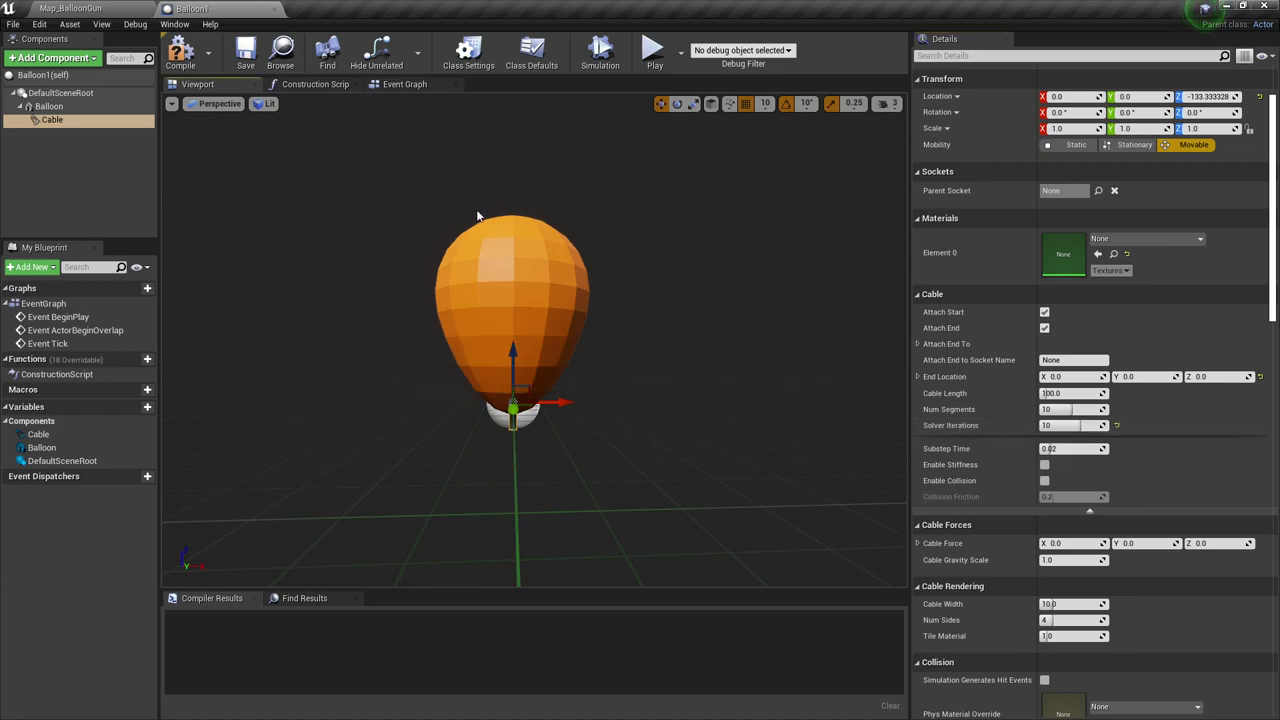
drag(588, 510, 568, 446)
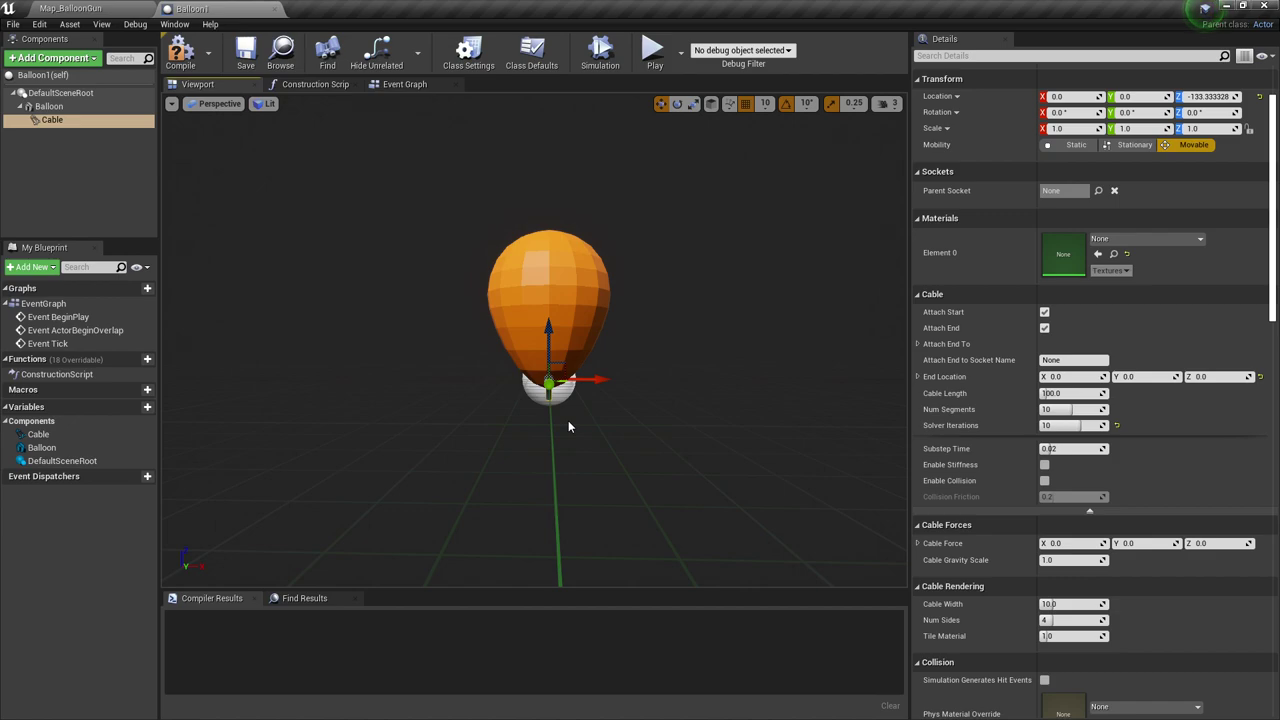
scroll(1150, 457, down, 1)
drag(651, 337, 516, 215)
key(ctrl+s)
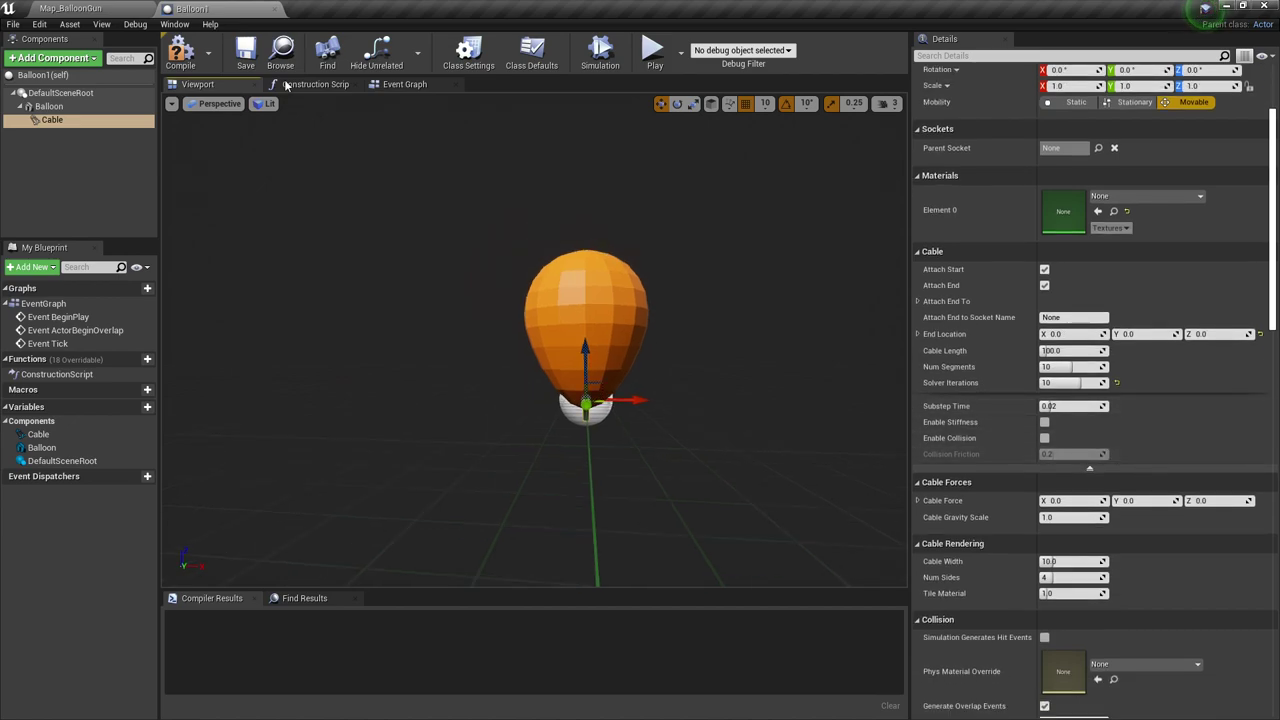
click(180, 52)
click(52, 57)
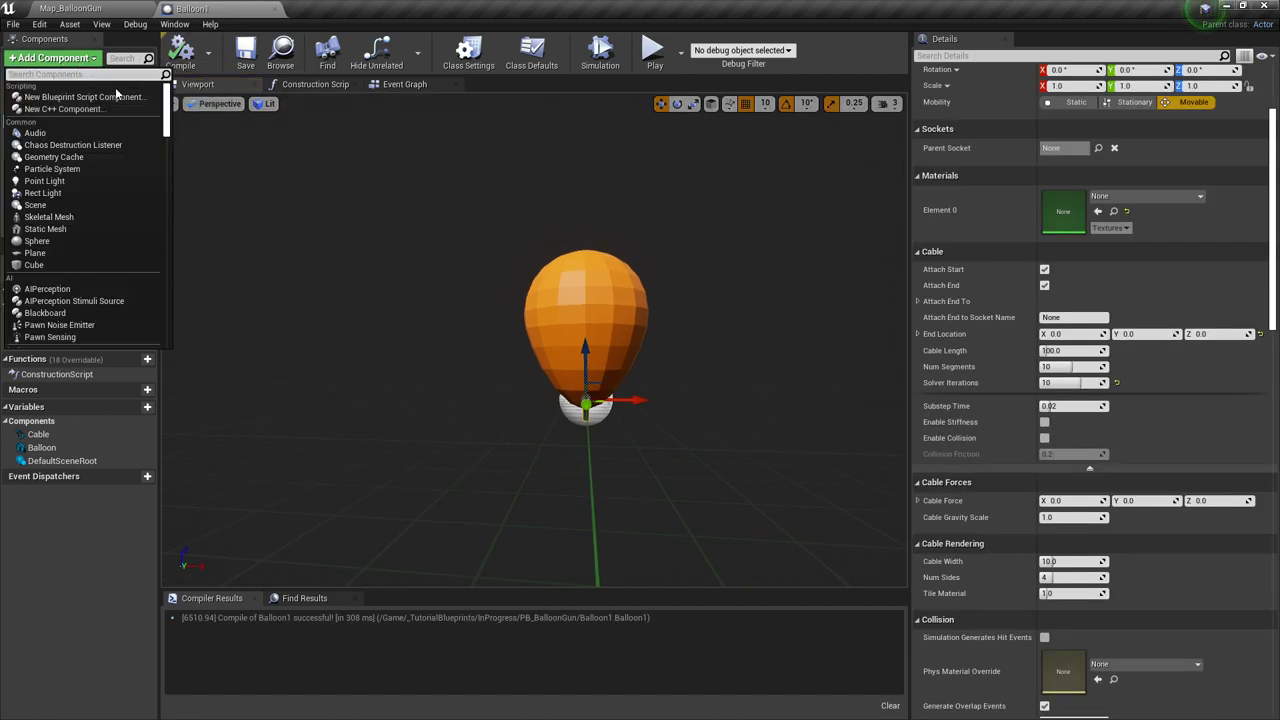
text(physcs)
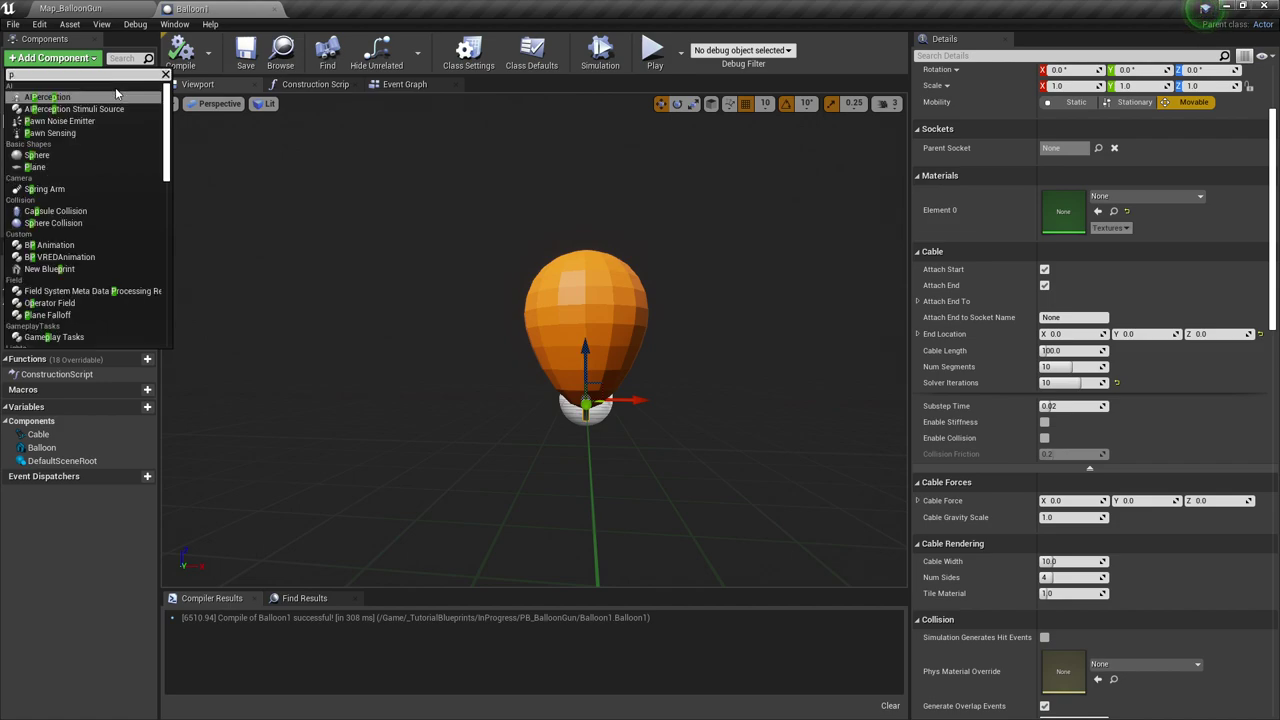
key(BackSpace)
key(BackSpace)
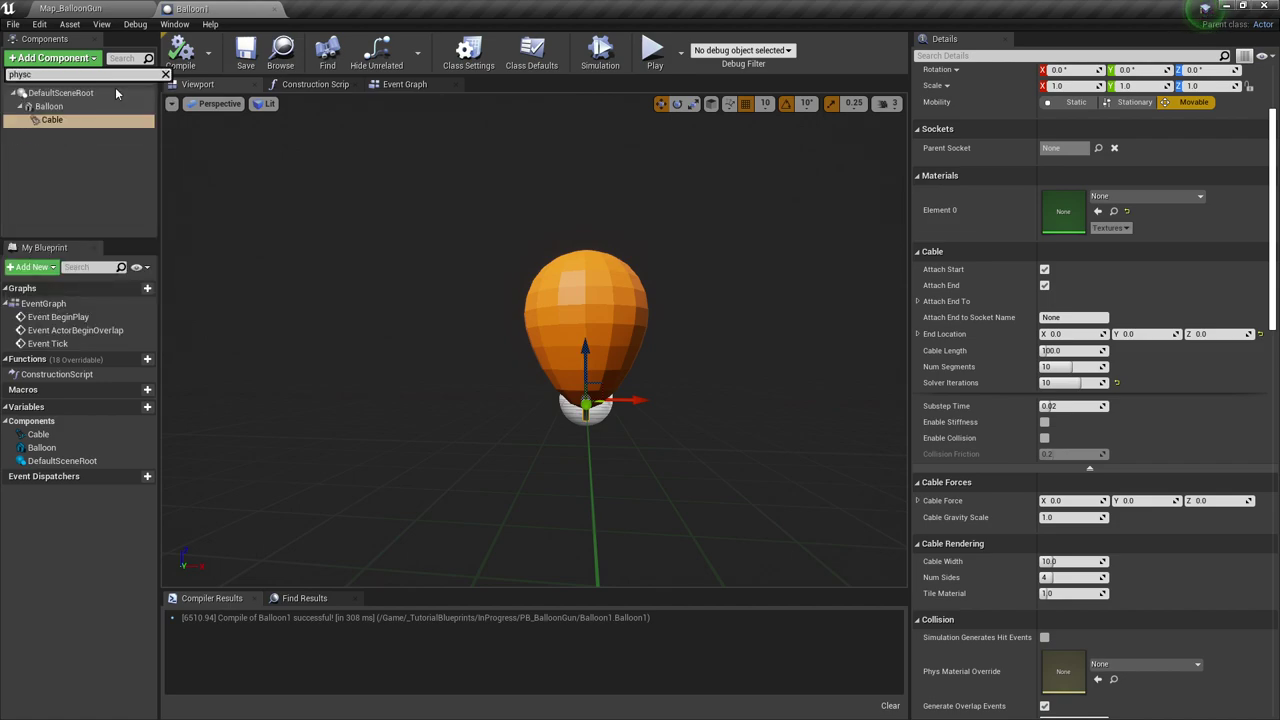
key(Down)
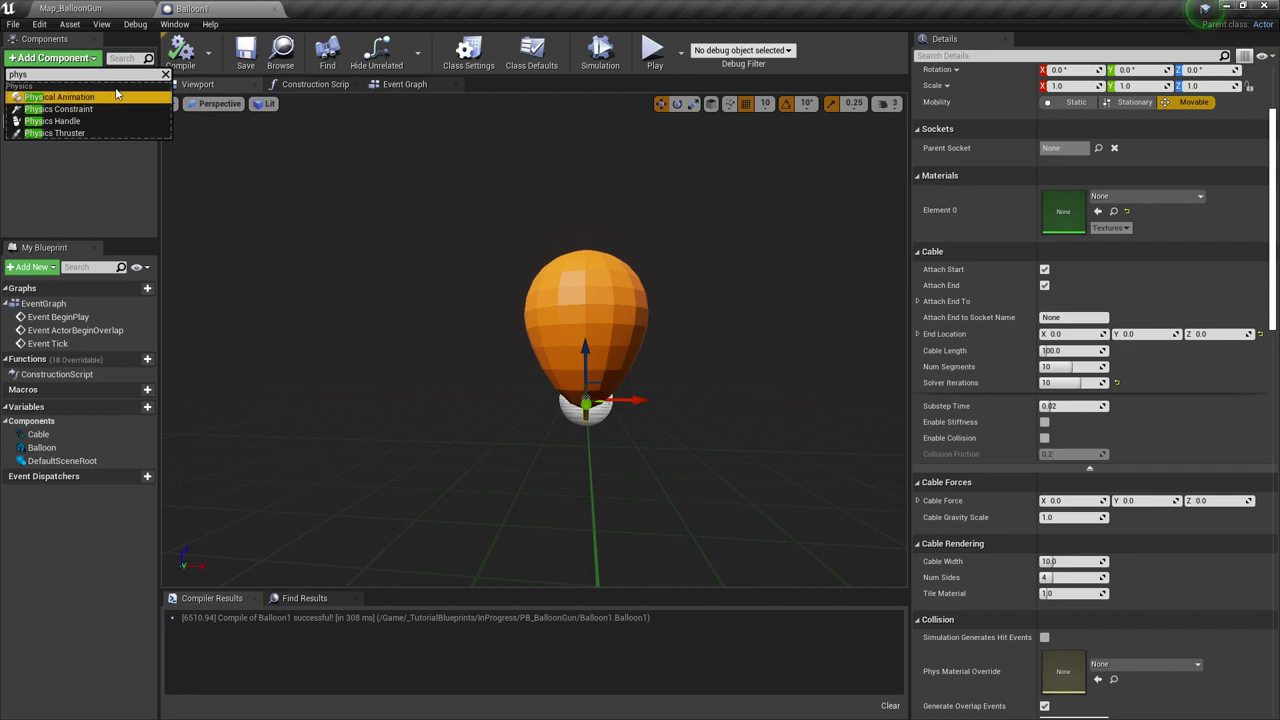
key(Down)
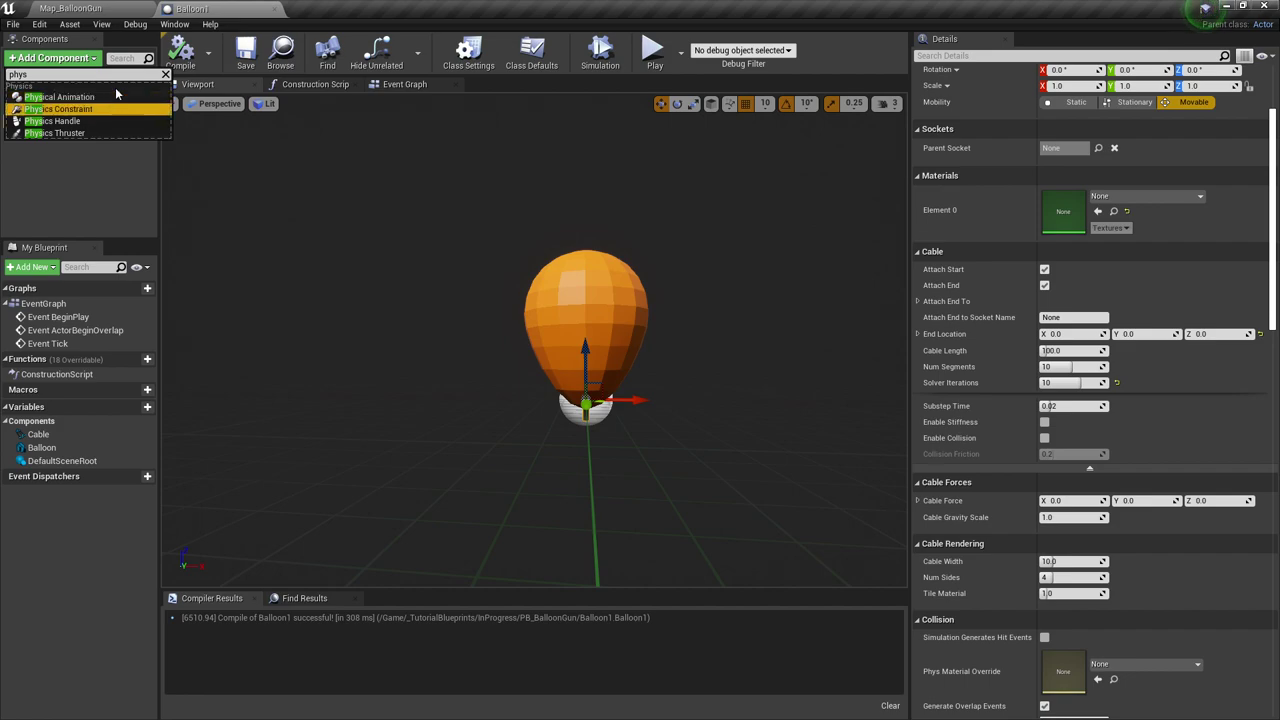
key(Return)
click(47, 175)
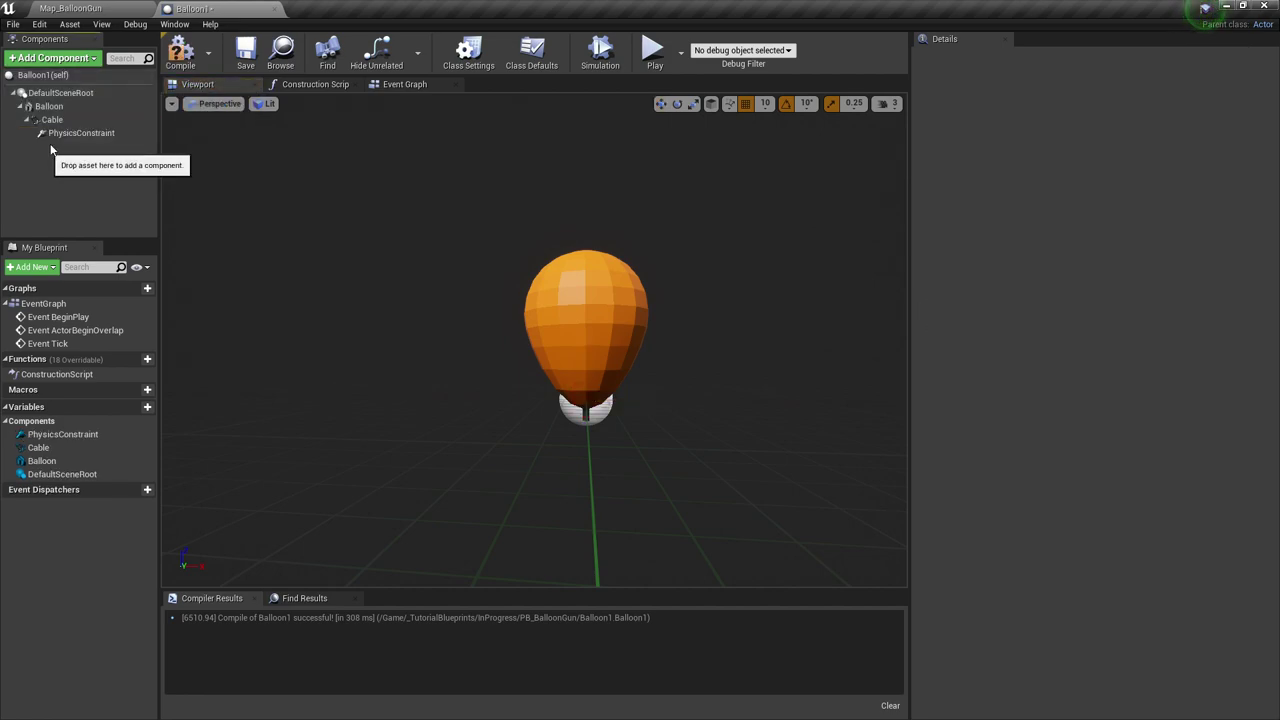
click(80, 133)
key(Delete)
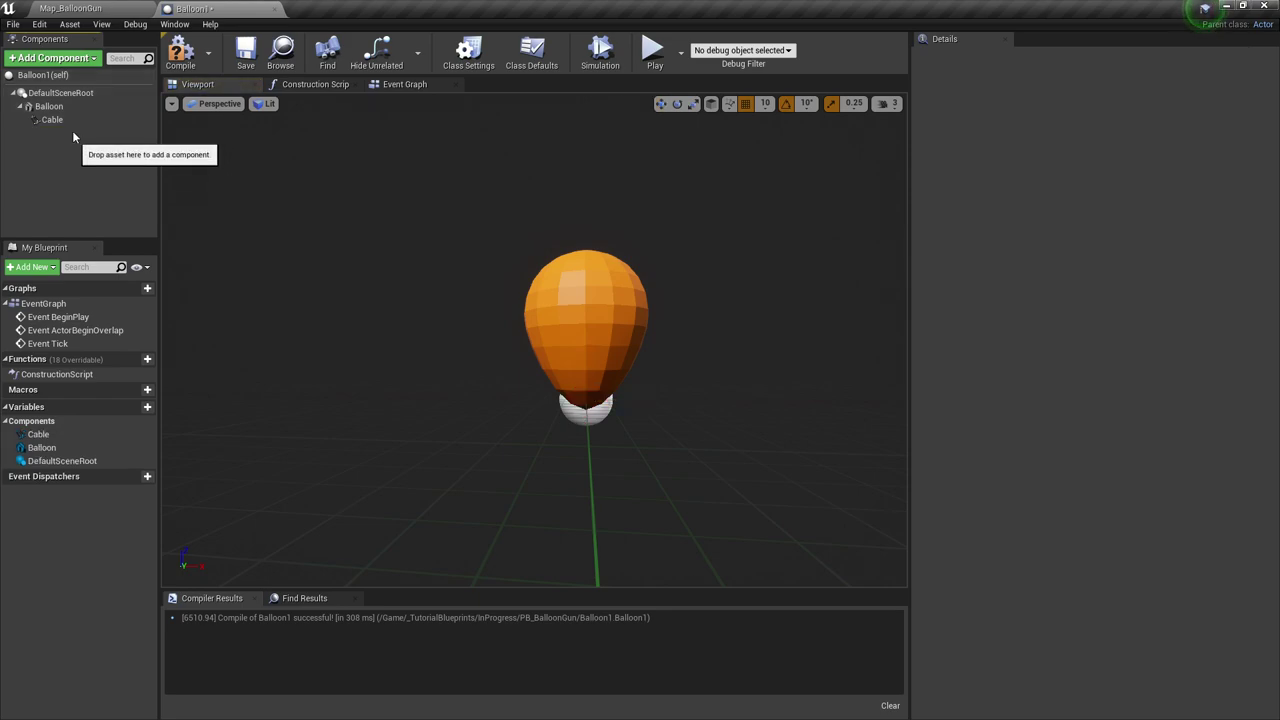
Add a Physics Constraint component directly under DefaultSceneRoot and save the blueprint.
click(31, 94)
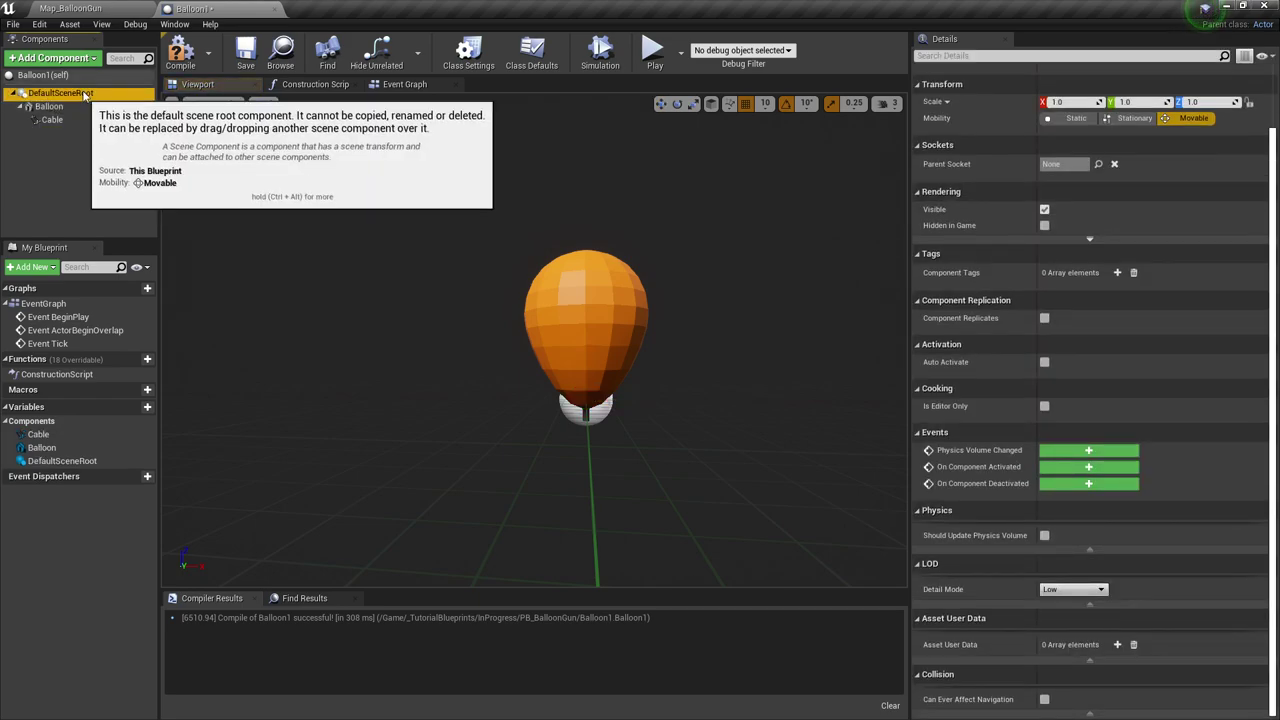
click(70, 60)
text(phys)
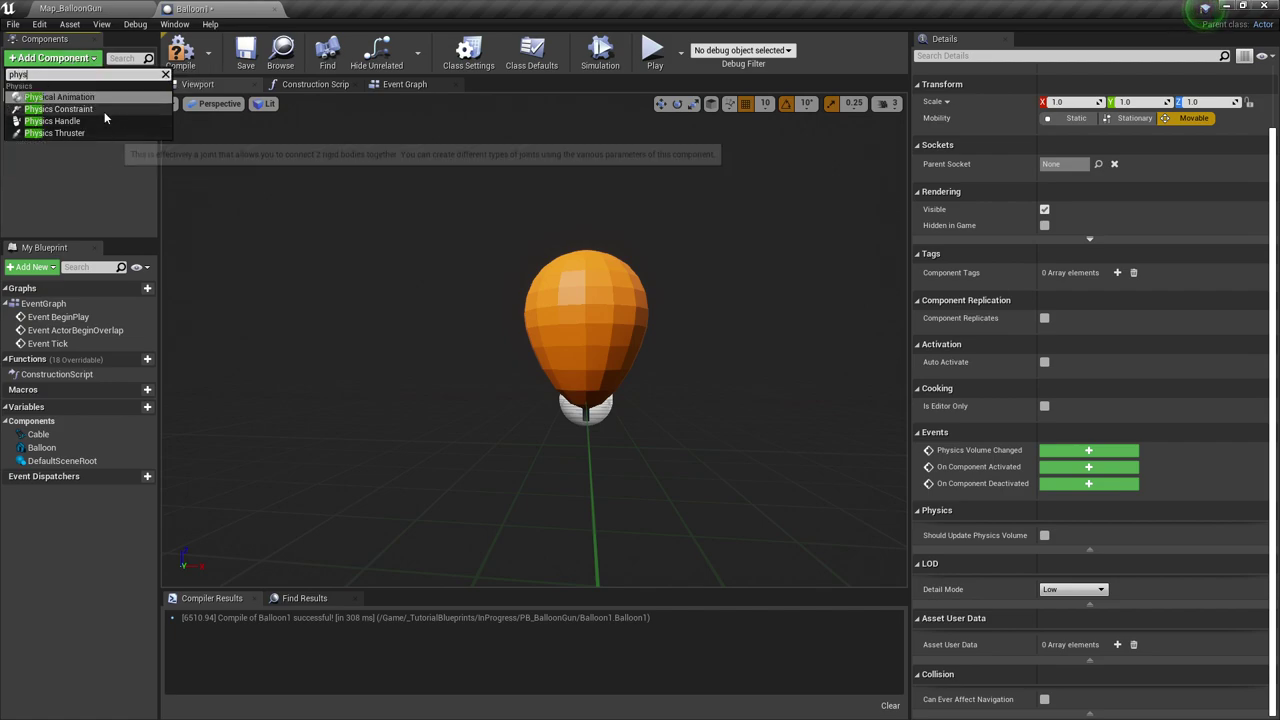
click(104, 110)
key(ctrl+s)
click(65, 134)
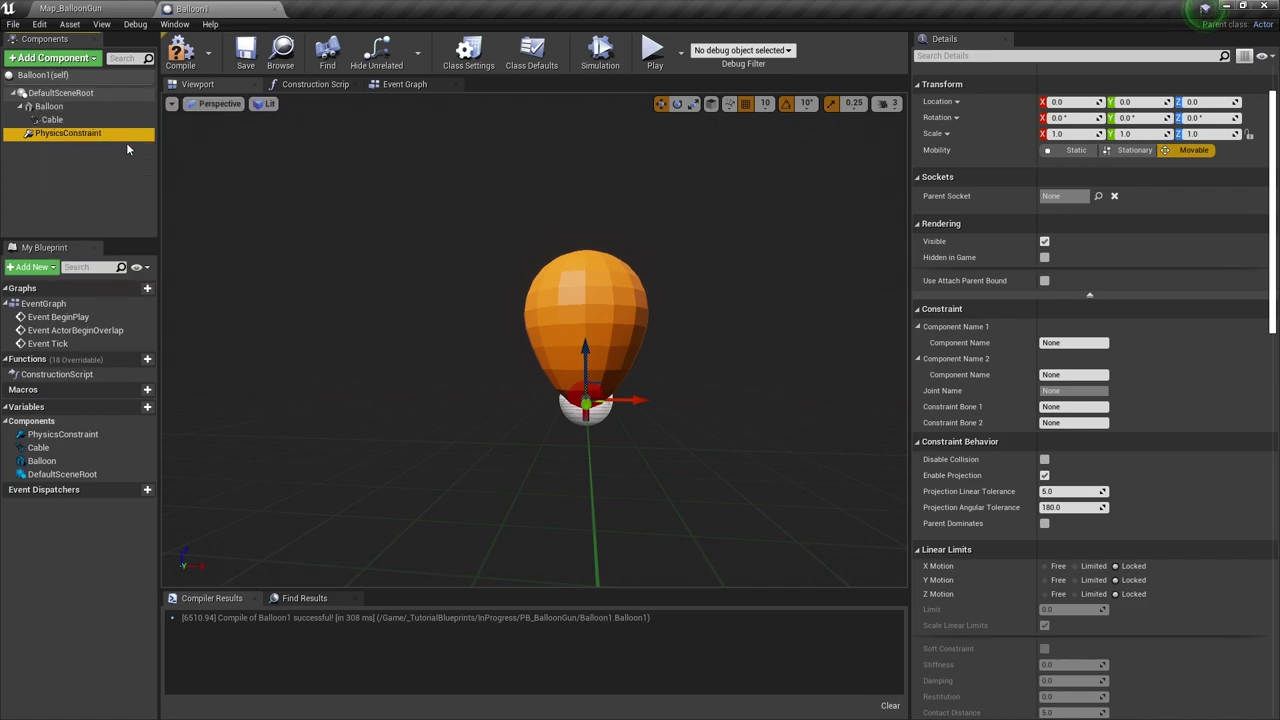
Set the PhysicsConstraint's X, Y and Z Motion linear limits to Limited.
right_drag(676, 292, 678, 278)
scroll(1129, 318, down, 3)
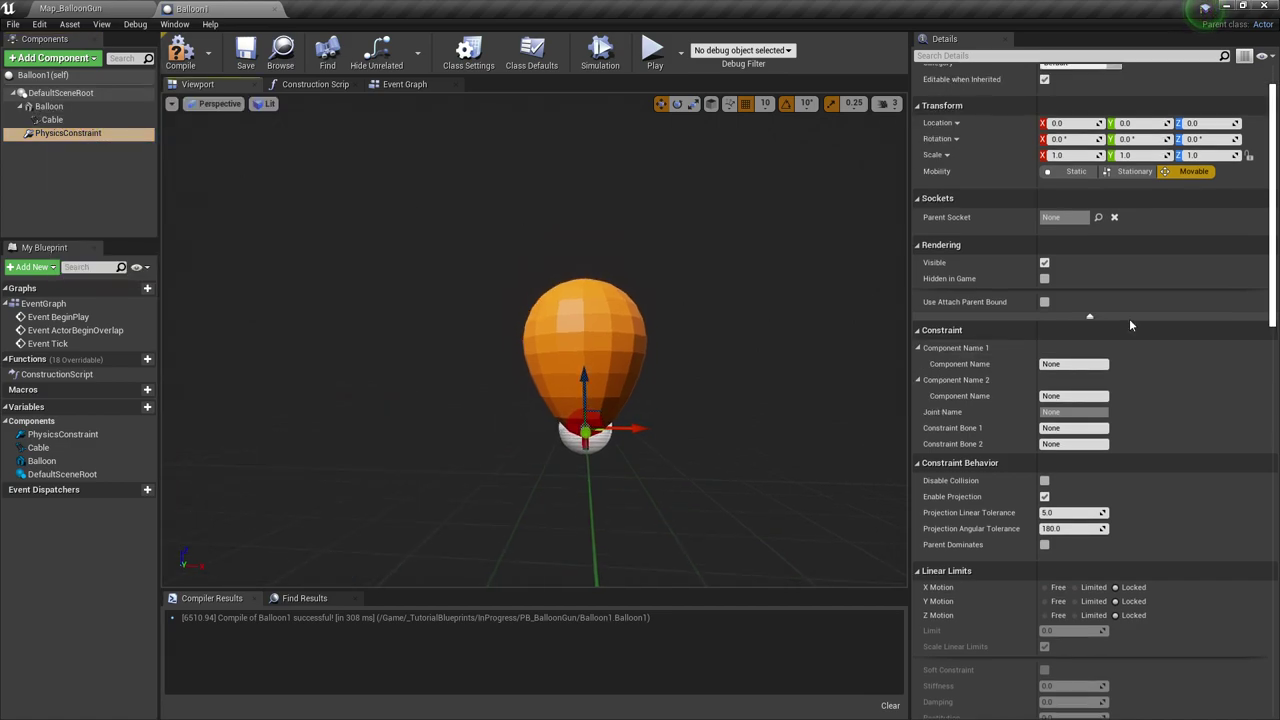
scroll(1083, 368, down, 1)
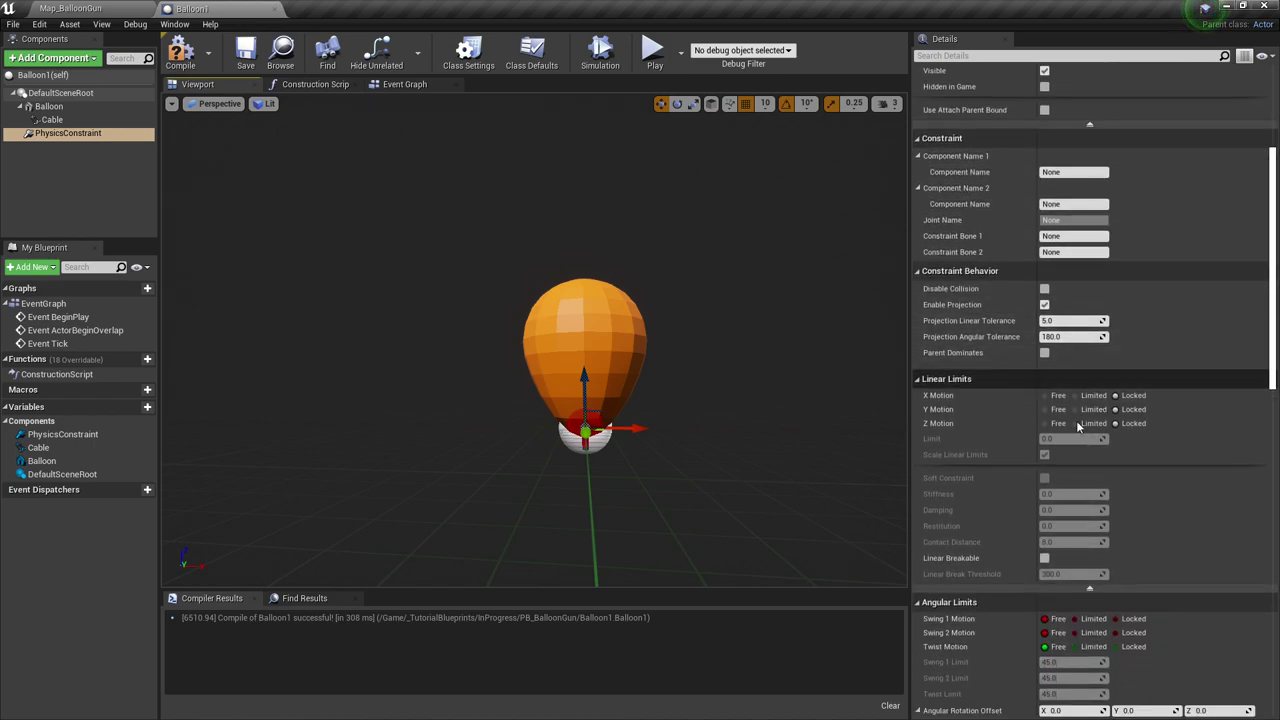
click(1092, 395)
click(1092, 409)
click(1092, 423)
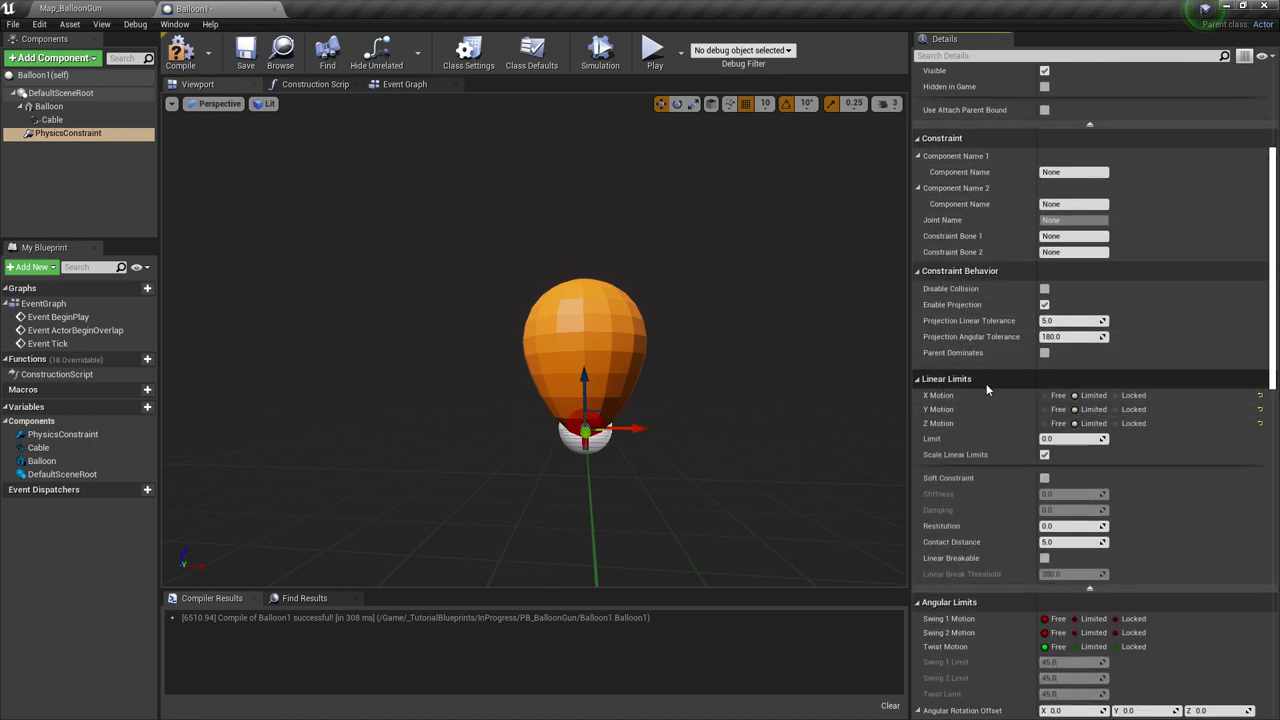
Set the PhysicsConstraint's linear Limit to 300 and save the blueprint.
text(1000)
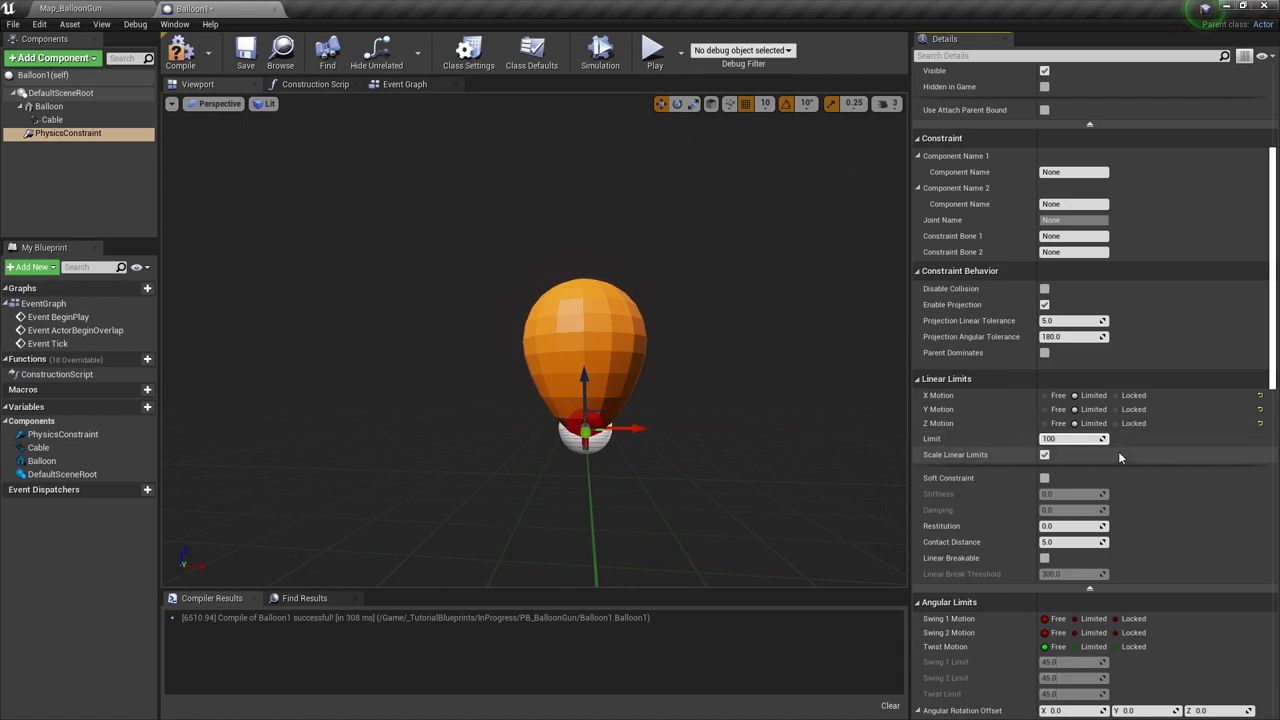
key(BackSpace)
key(BackSpace)
key(BackSpace)
text(300)
key(Return)
mouse_move(655, 275)
right_down()
mouse_move(655, 262)
mouse_move(655, 275)
right_up()
mouse_move(745, 339)
right_down()
mouse_move(790, 335)
mouse_move(745, 339)
right_up()
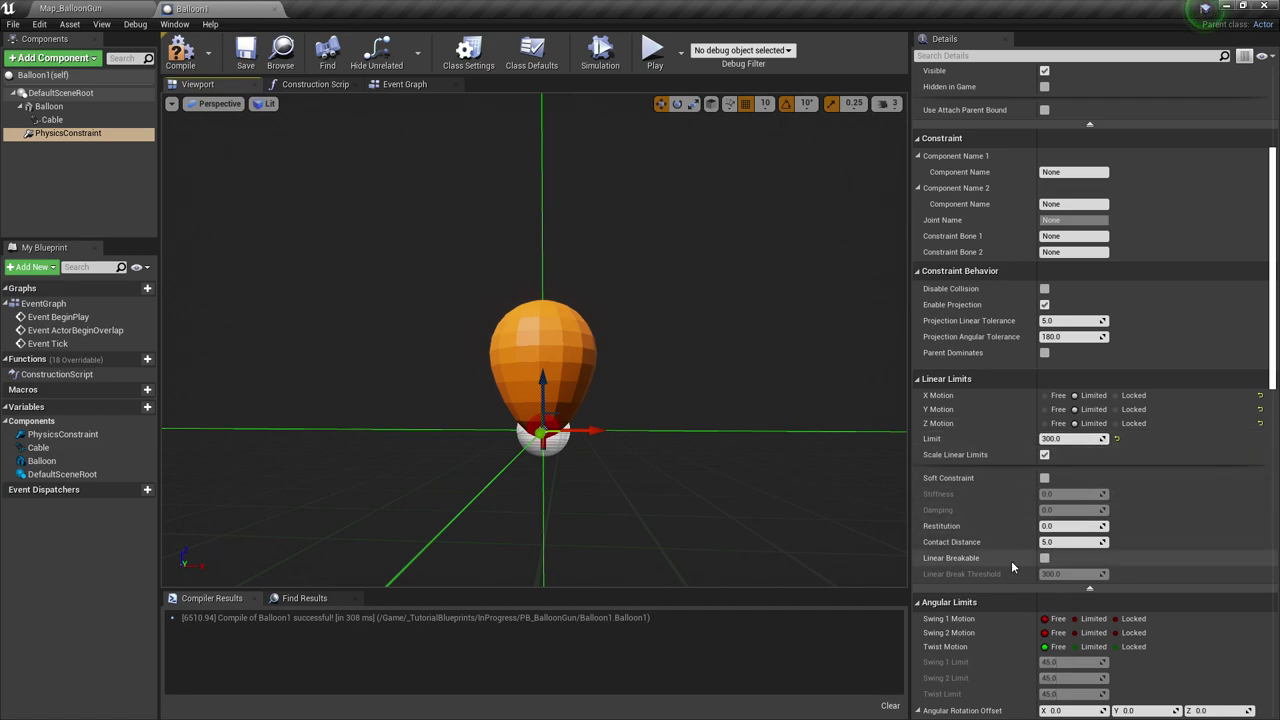
scroll(1111, 424, up, 2)
scroll(1111, 428, up, 7)
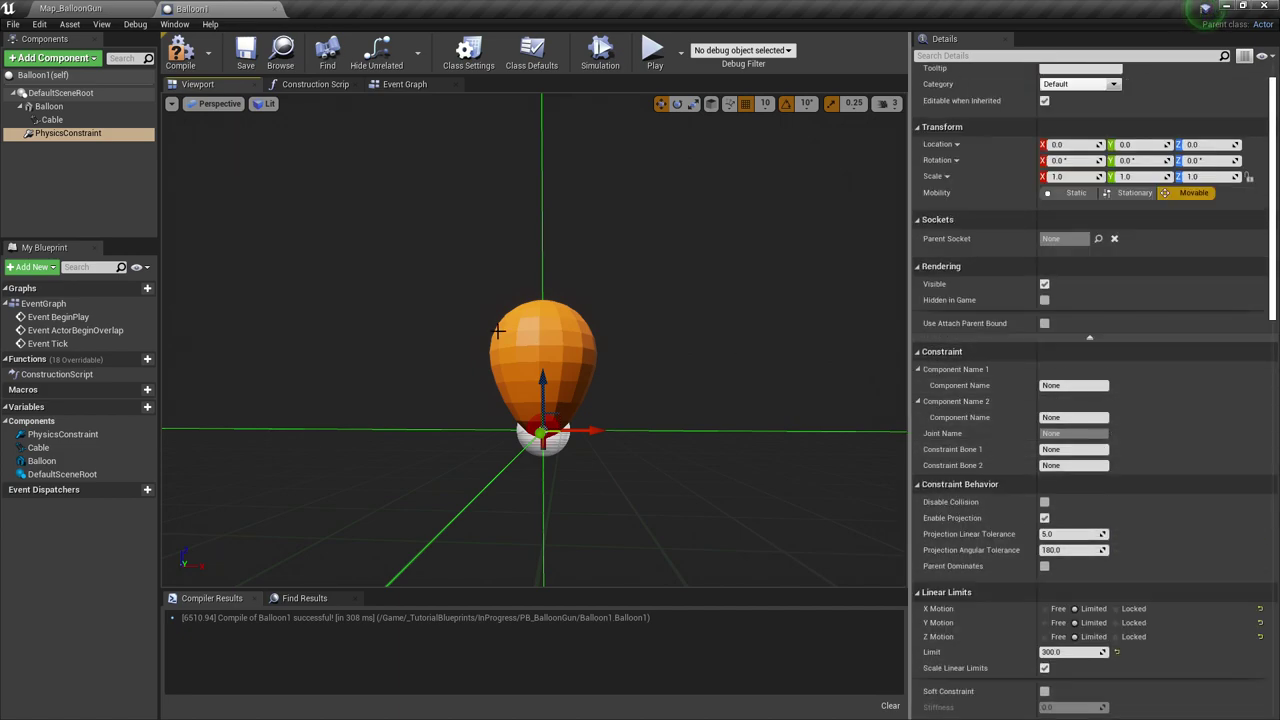
right_drag(500, 335, 500, 314)
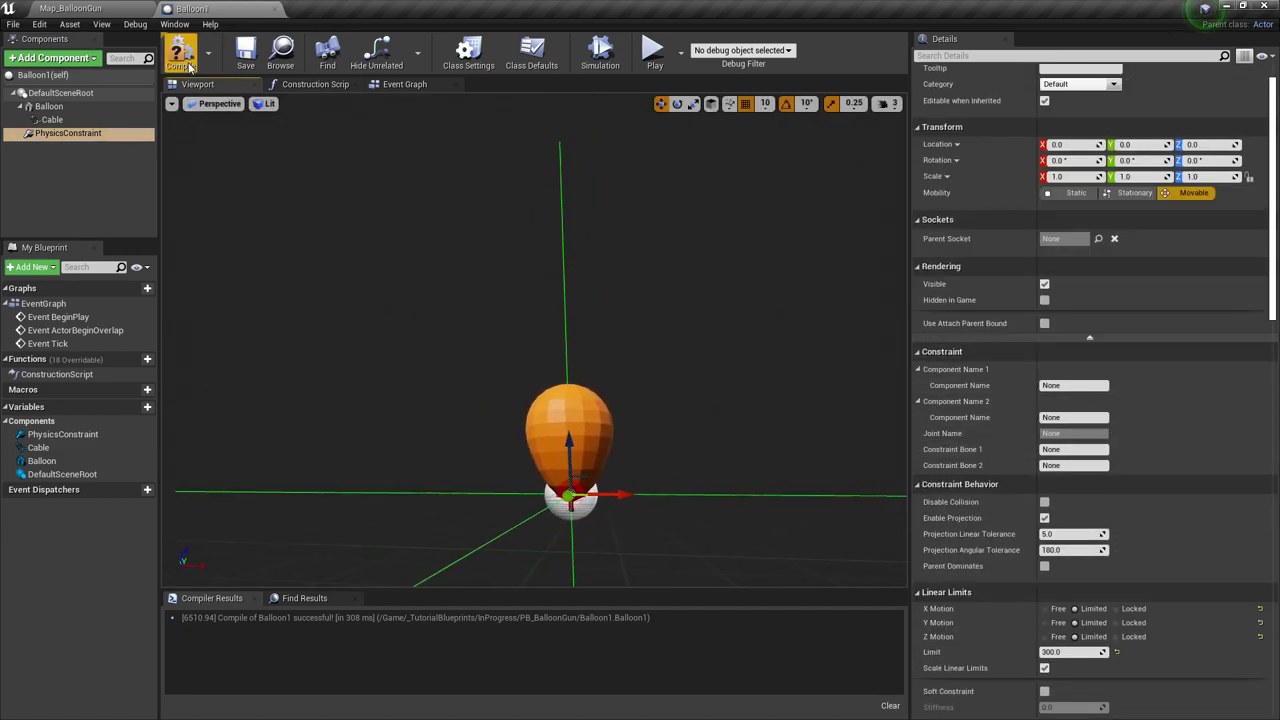